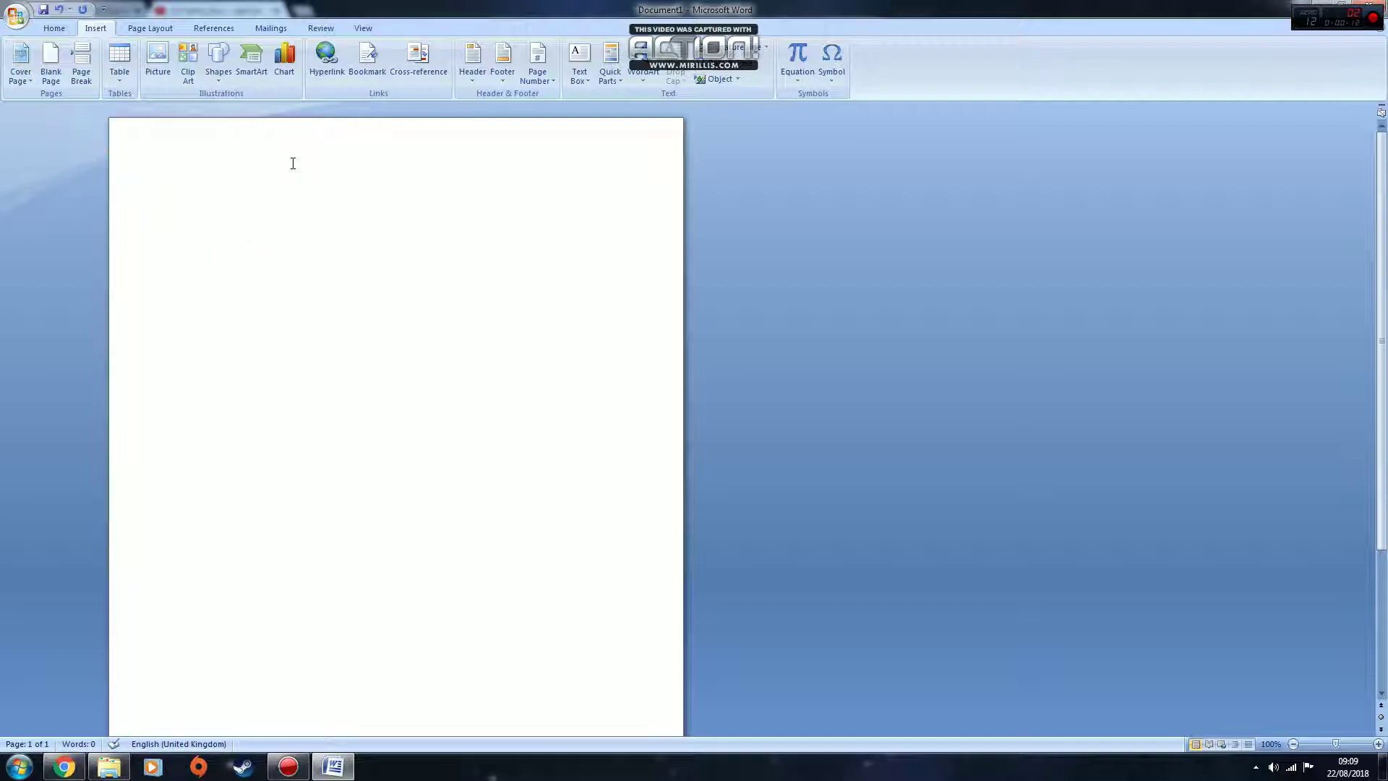
- Look at the New Document dialog and the Open dialog, dismissing each without creating or opening a document
left_click(17, 17)
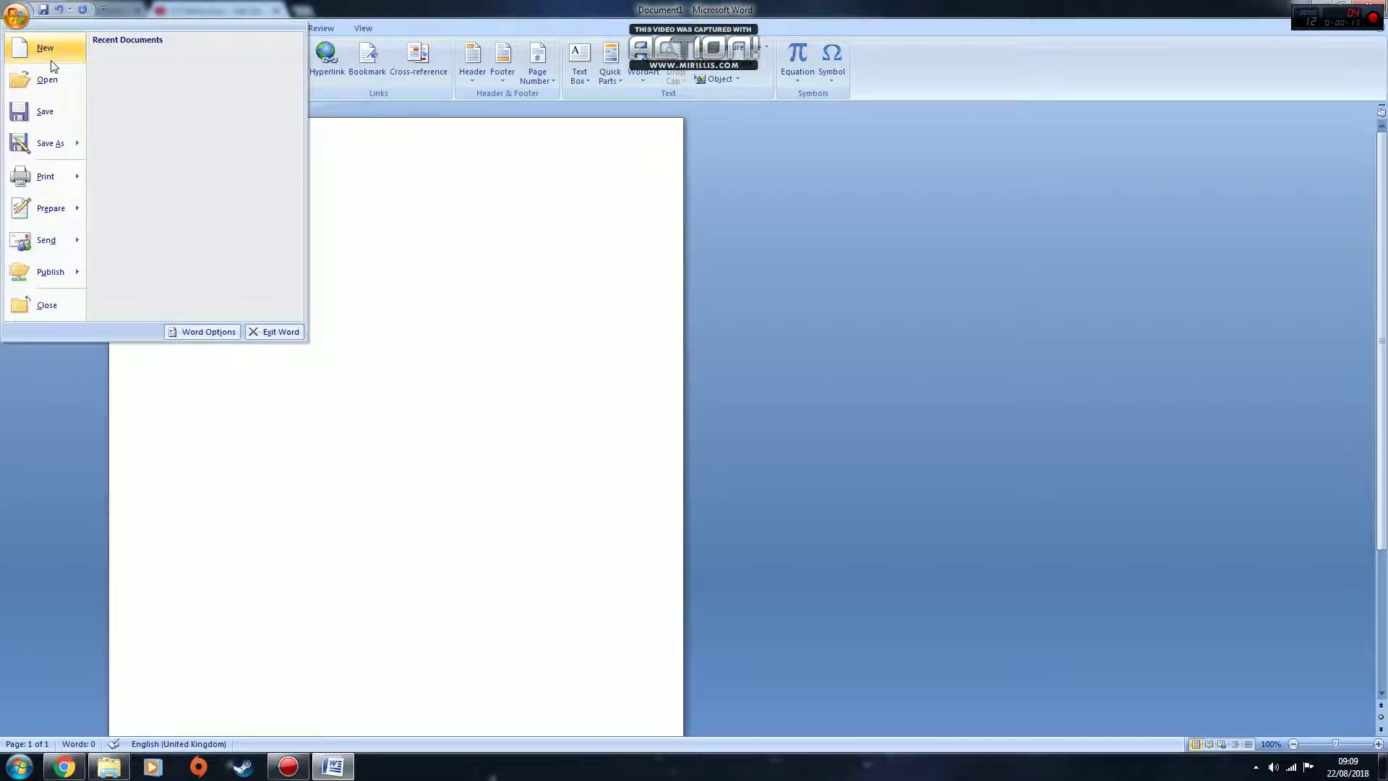
mouse_move(45, 176)
left_click(46, 49)
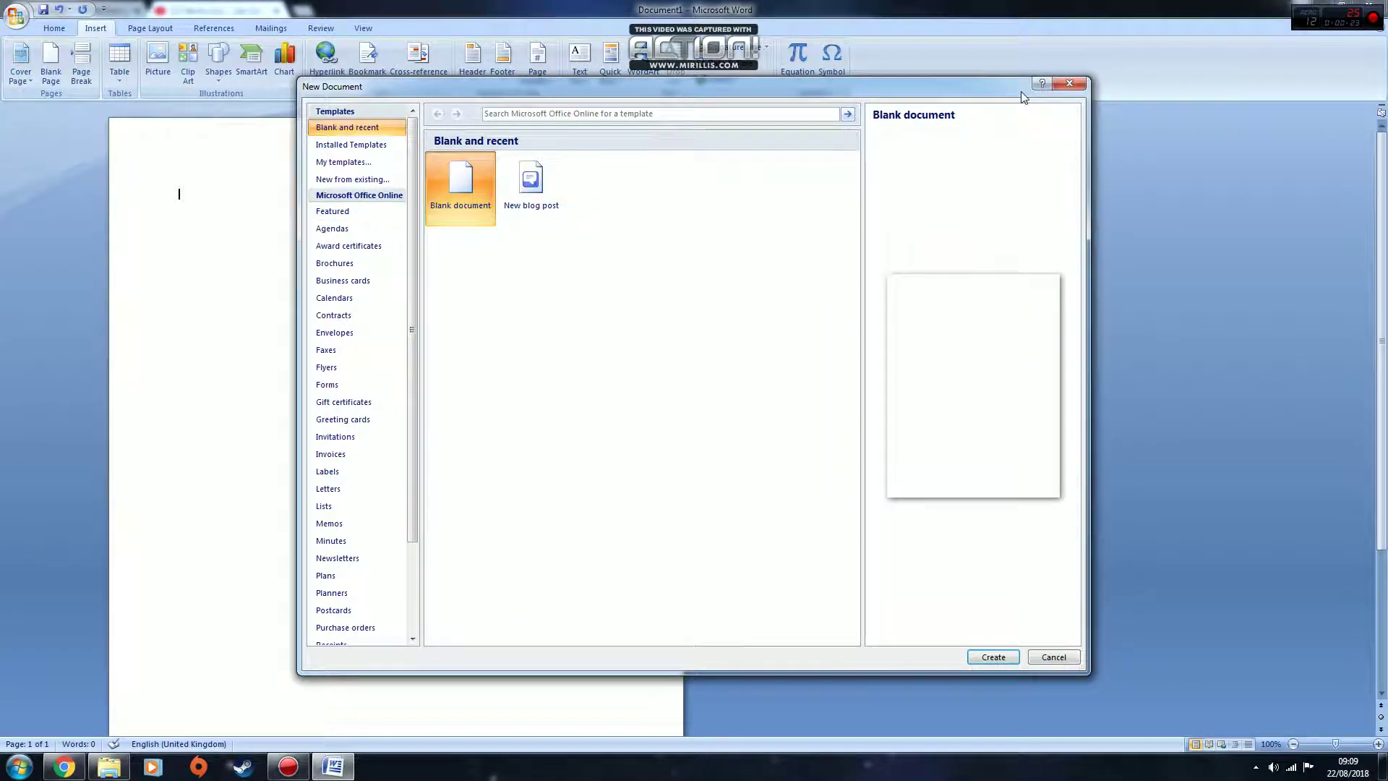
left_click(1075, 85)
left_click(16, 16)
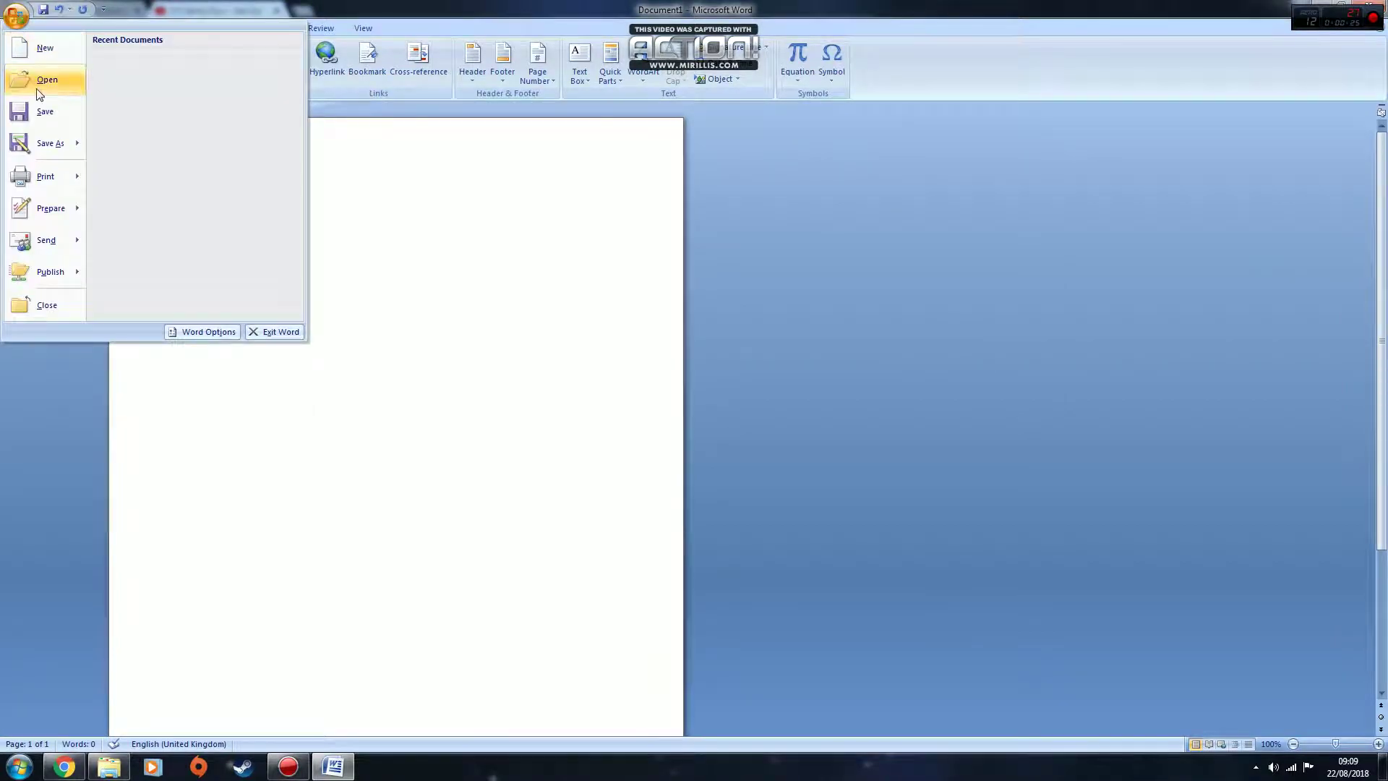
left_click(45, 81)
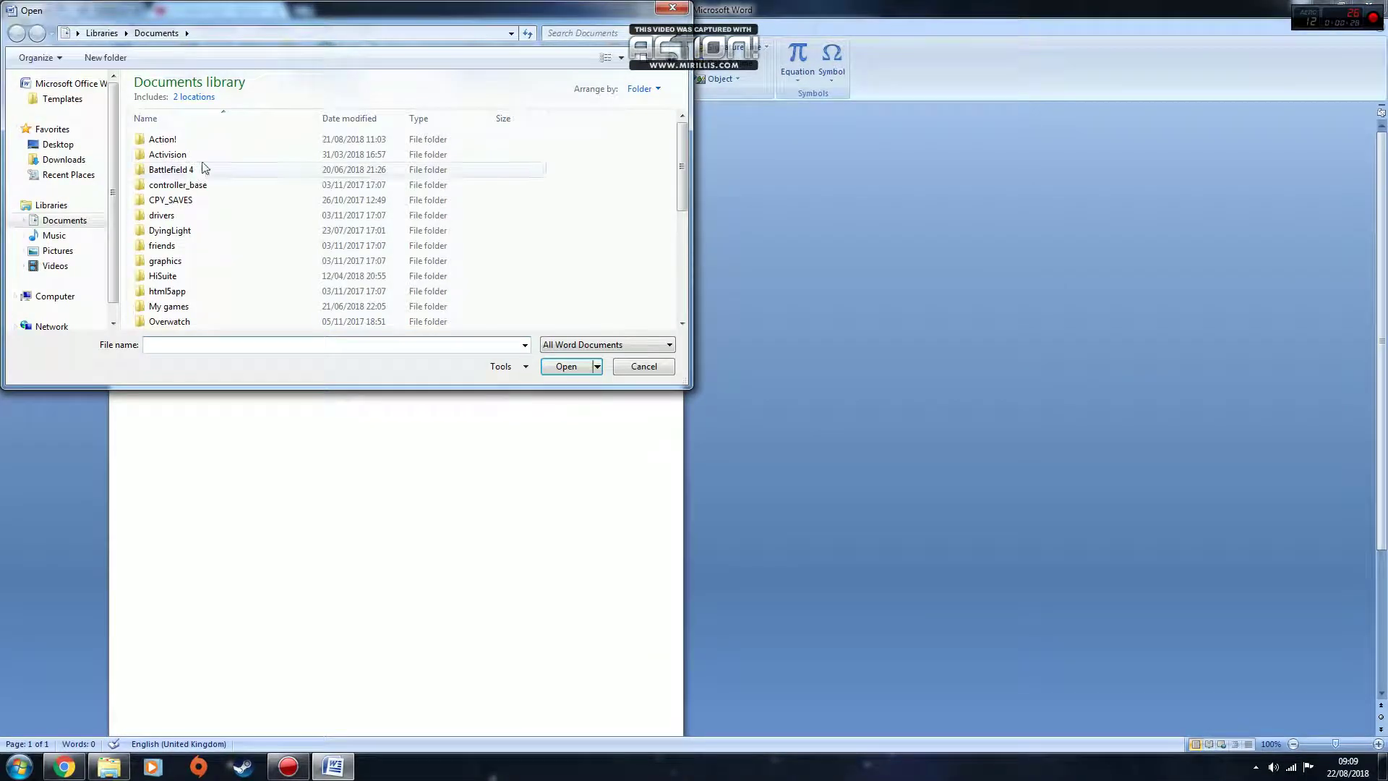
left_click(672, 8)
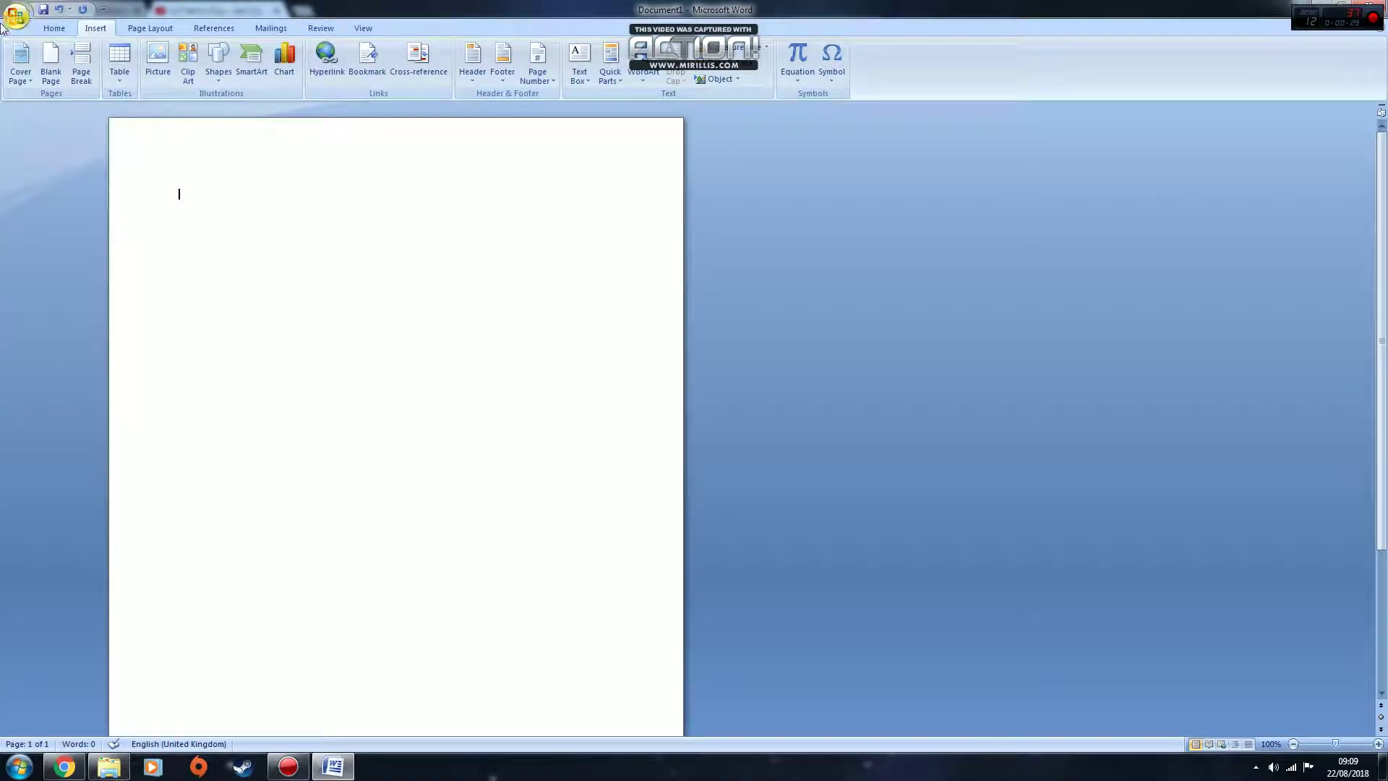
- Look at the Save As dialog and the printing options, closing both without saving or printing
left_click(16, 16)
left_click(53, 115)
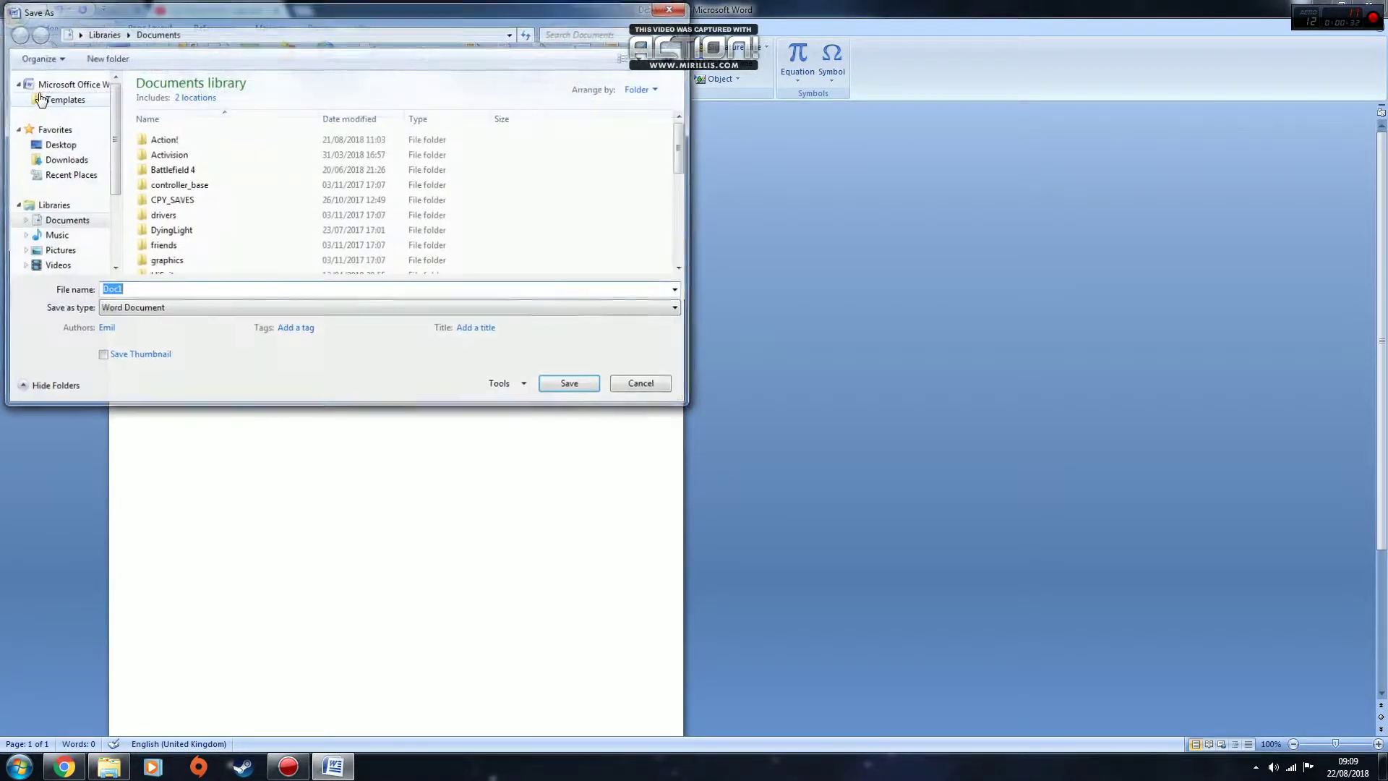
left_click(672, 8)
left_click(16, 16)
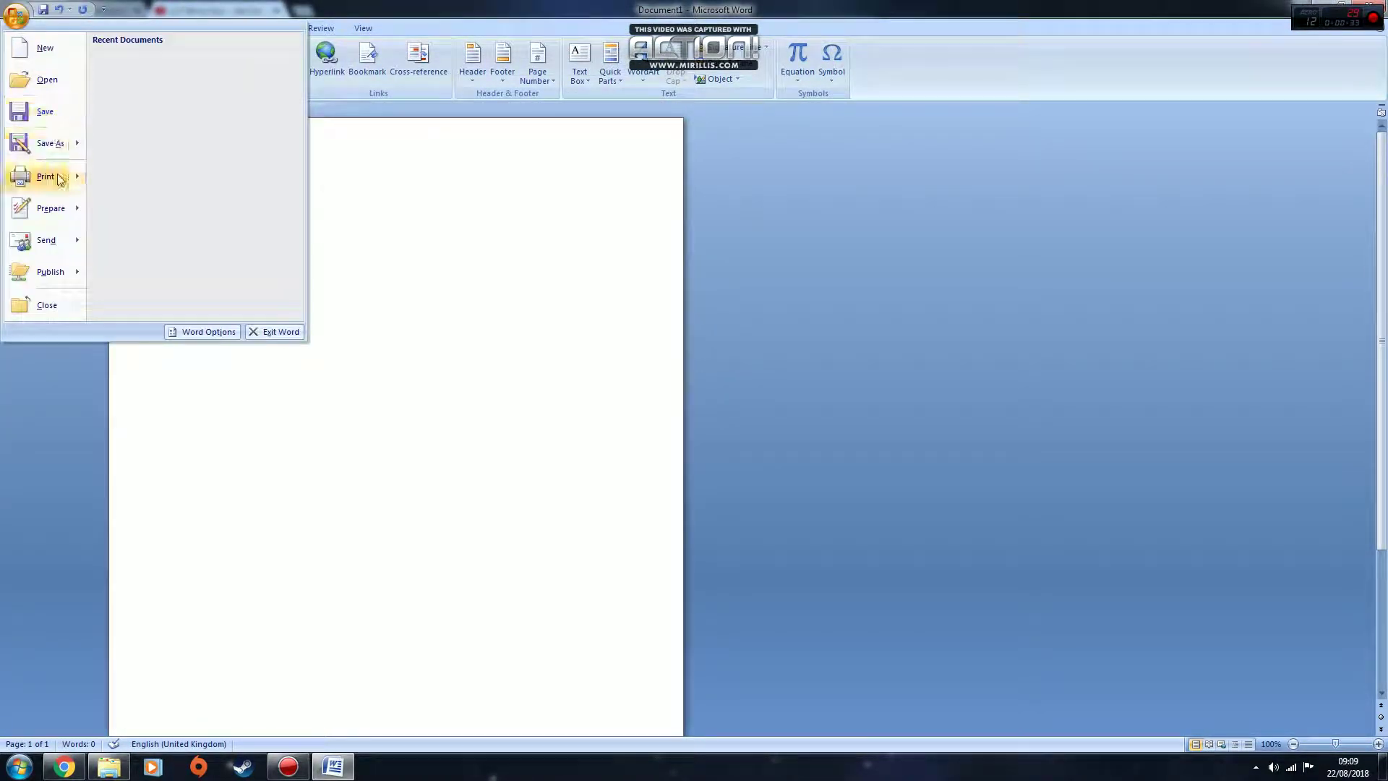
mouse_move(60, 149)
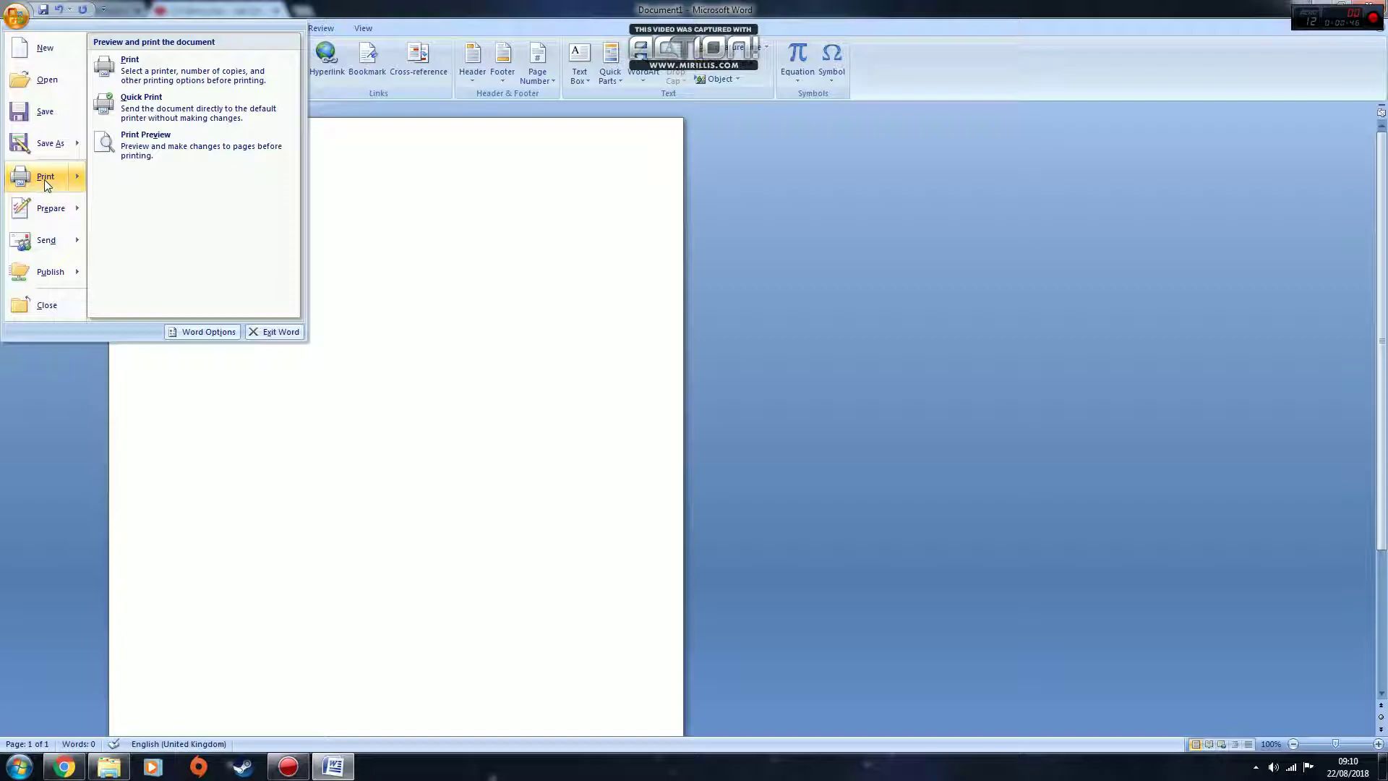
left_click(422, 210)
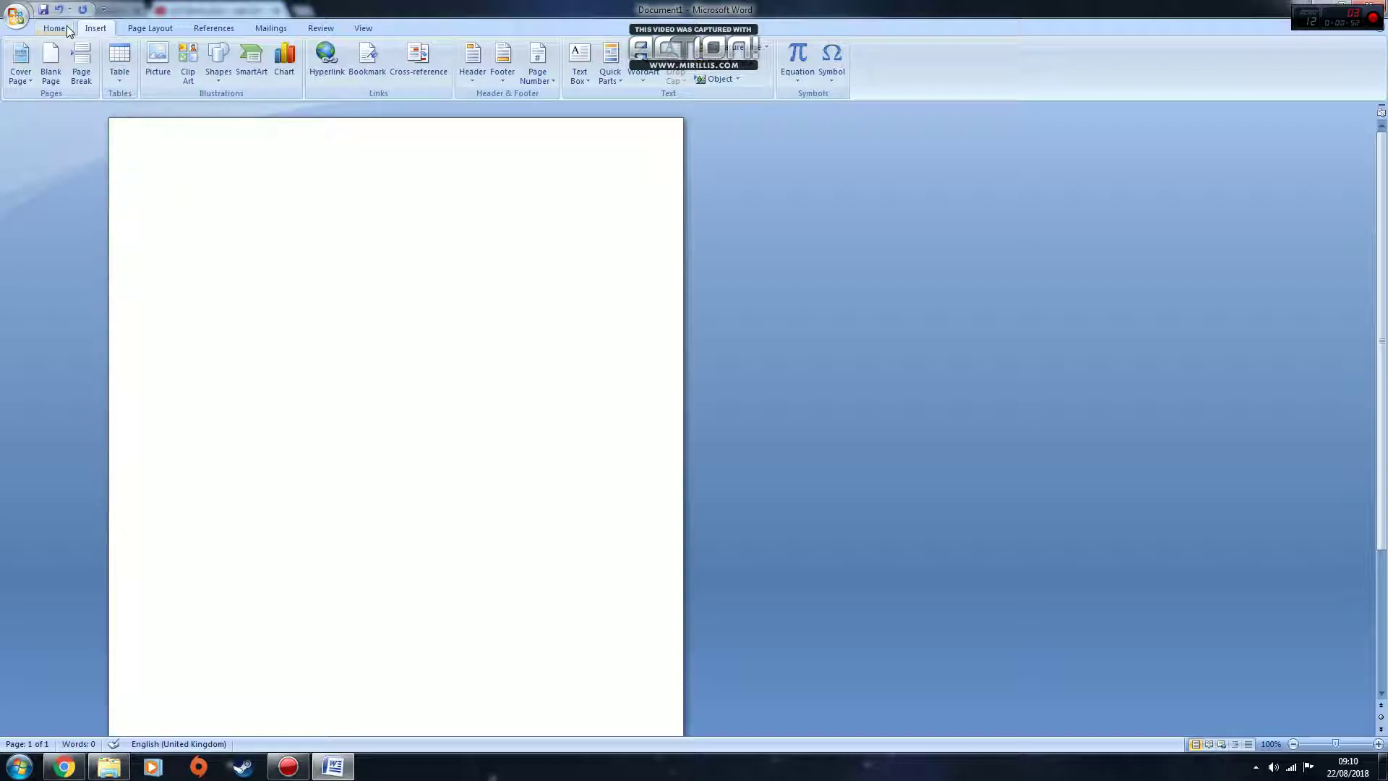
- Browse the list of available fonts and close it without picking a different font
left_click(54, 29)
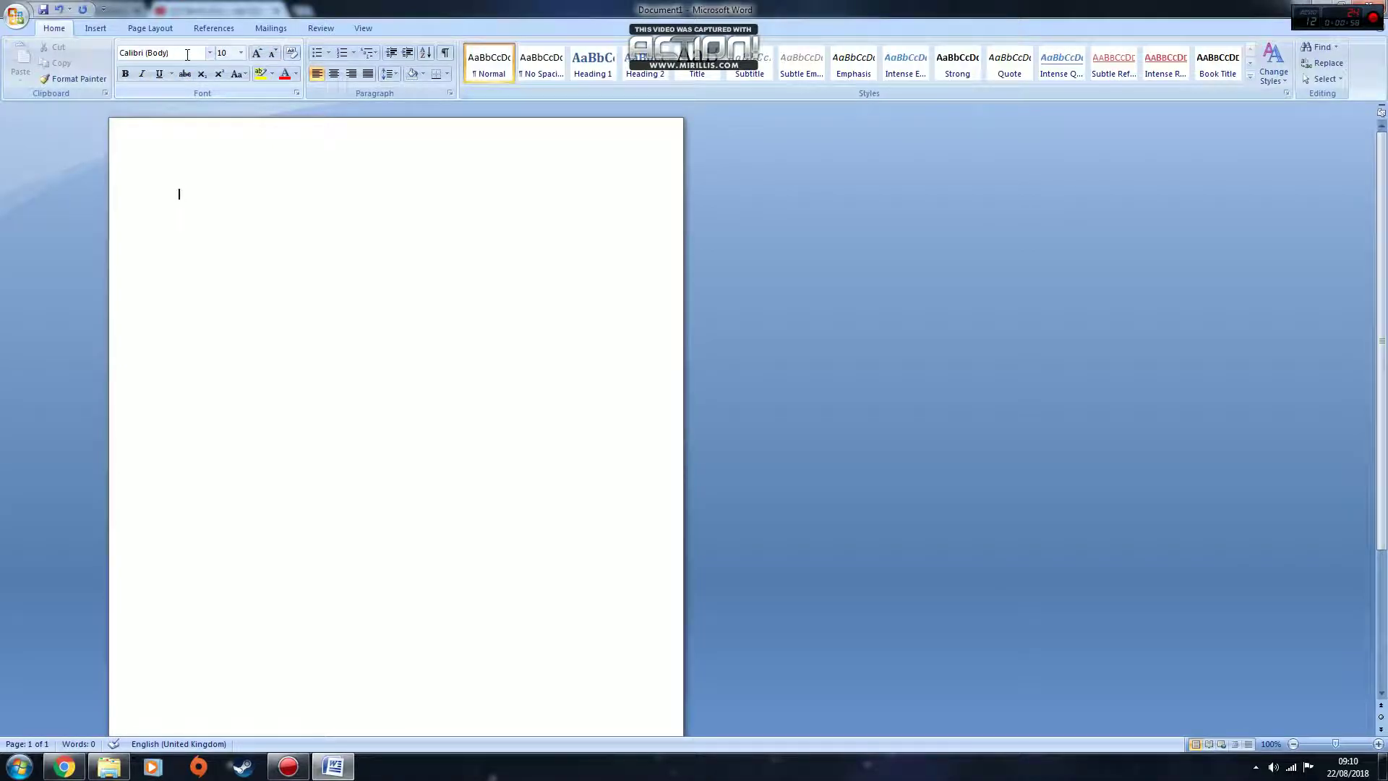
left_click(210, 53)
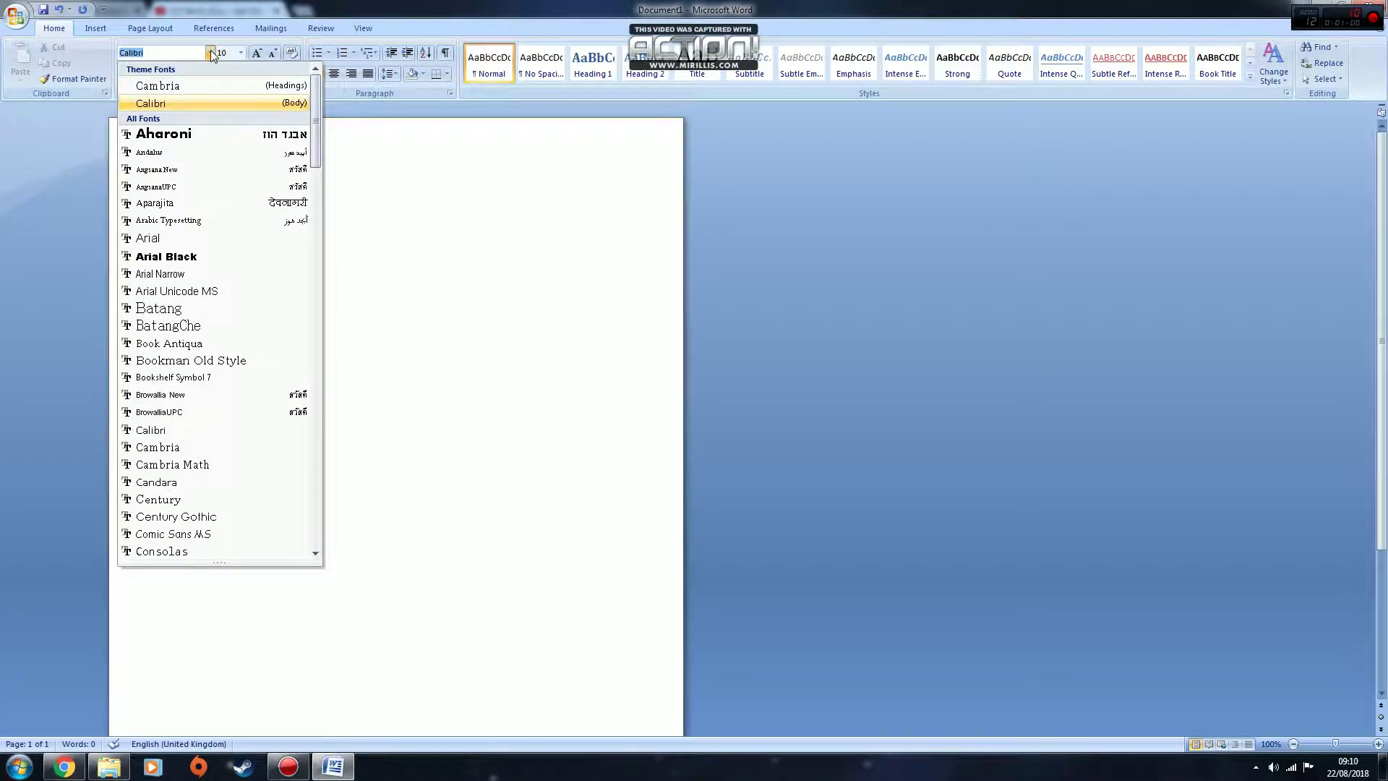
left_click(210, 53)
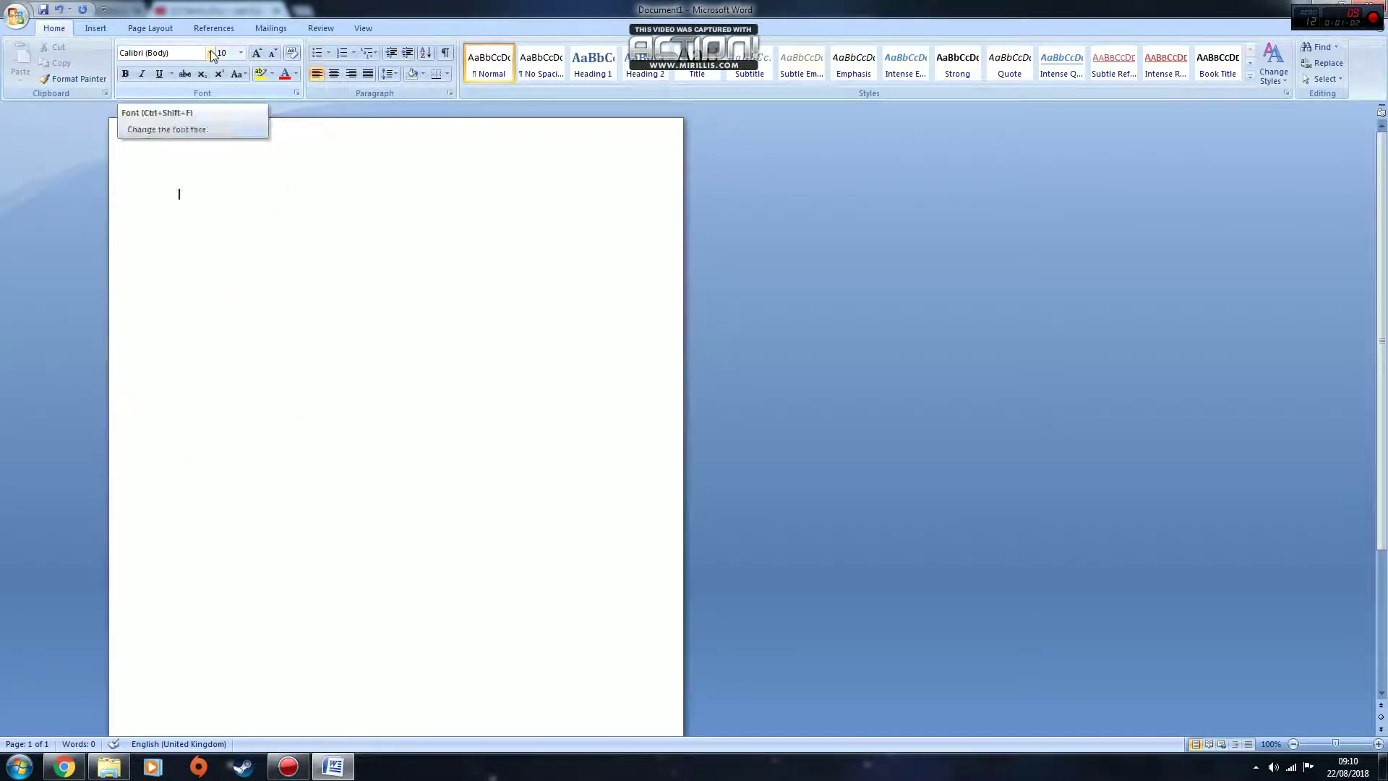
left_click(210, 53)
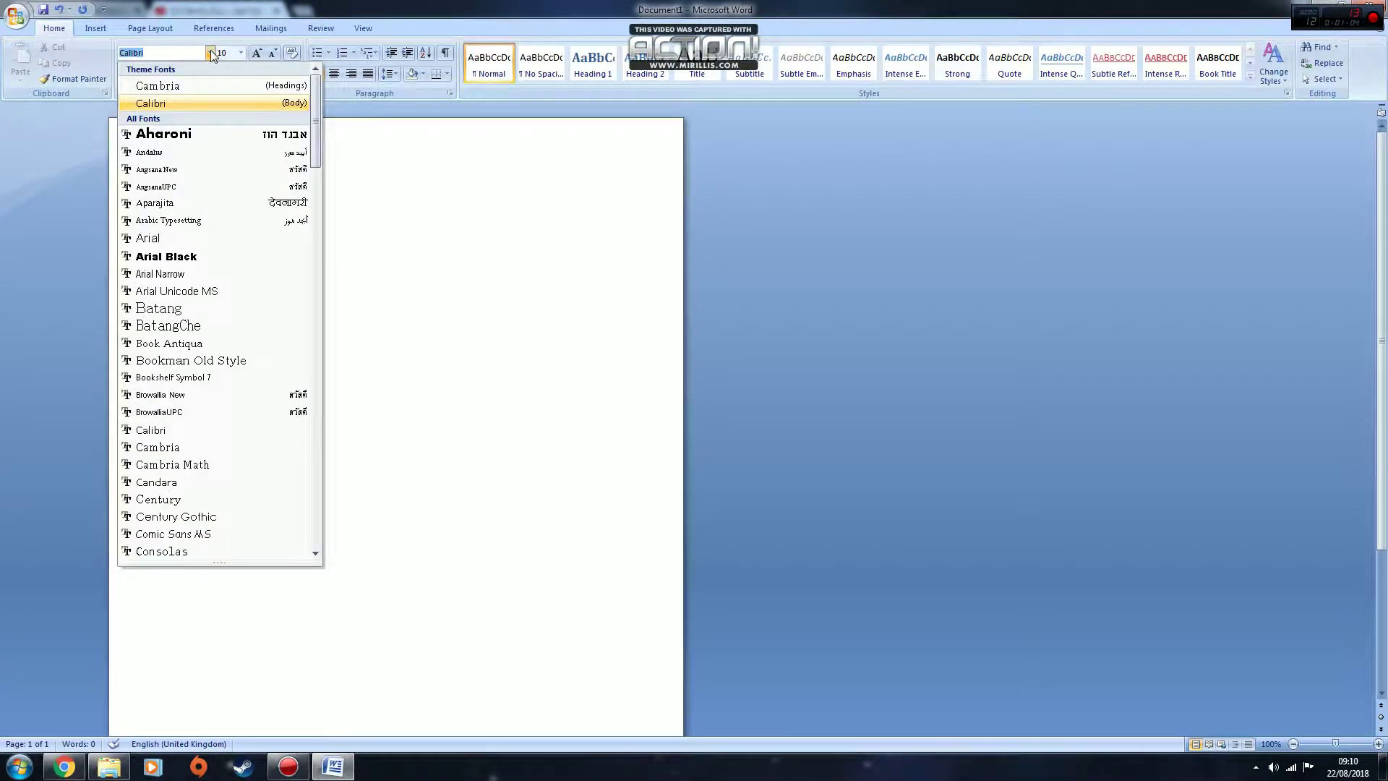
scroll(210, 223, "down", 8)
scroll(210, 225, "down", 11)
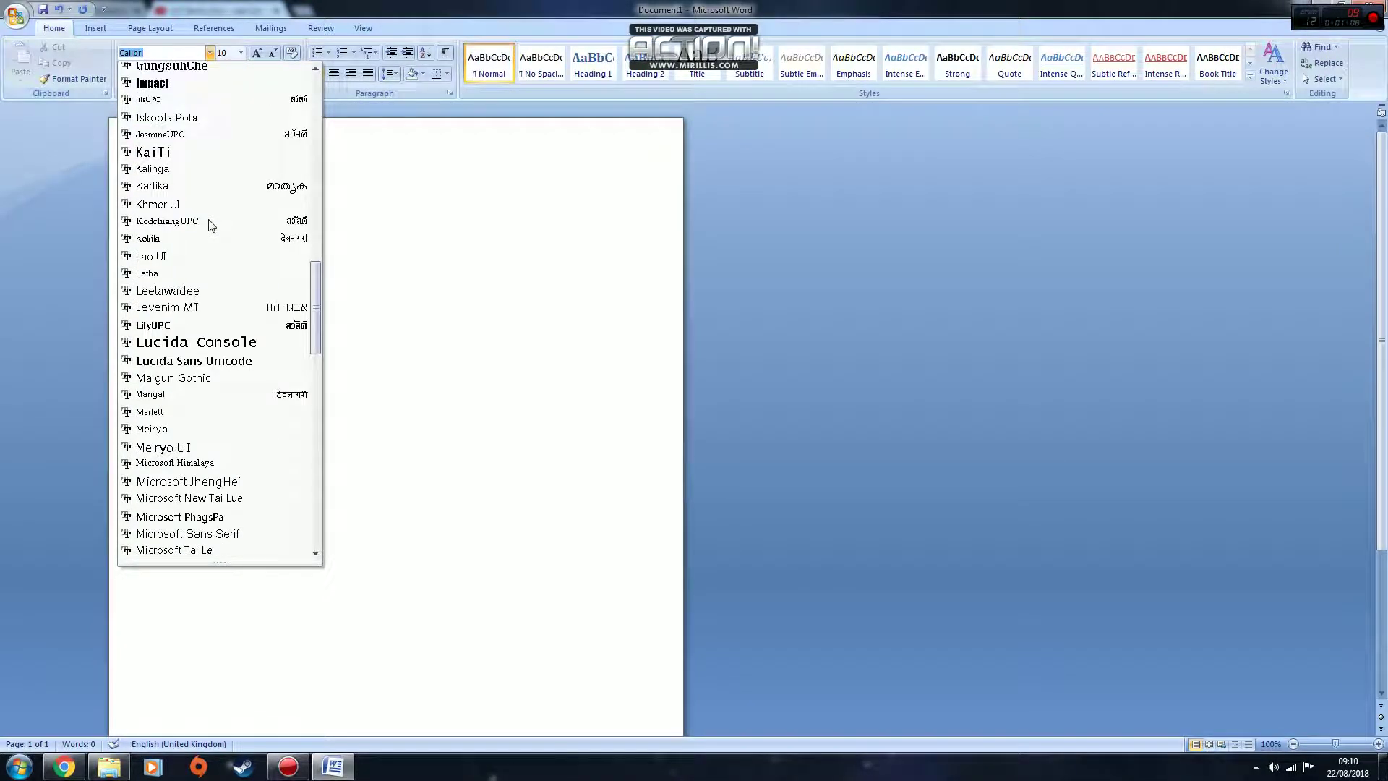
scroll(190, 304, "up", 19)
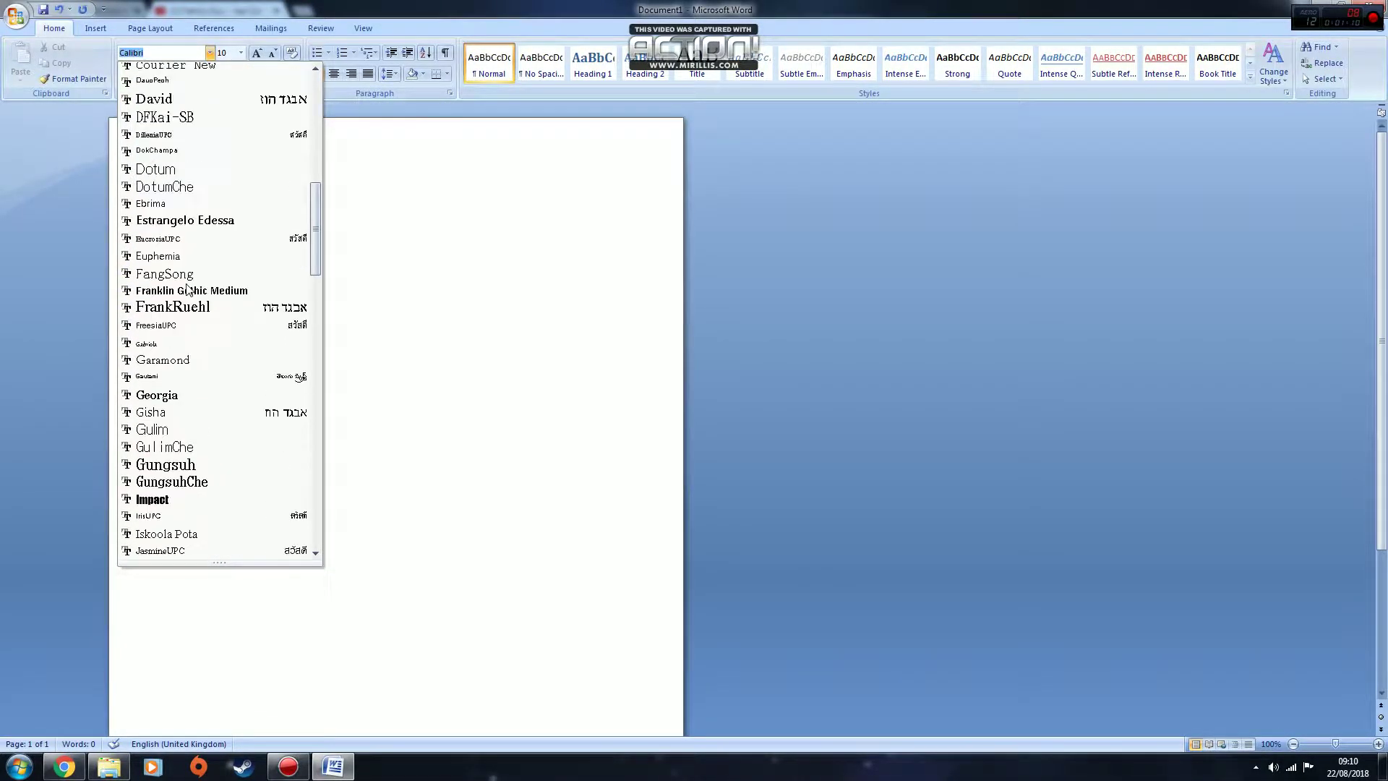
left_click(470, 238)
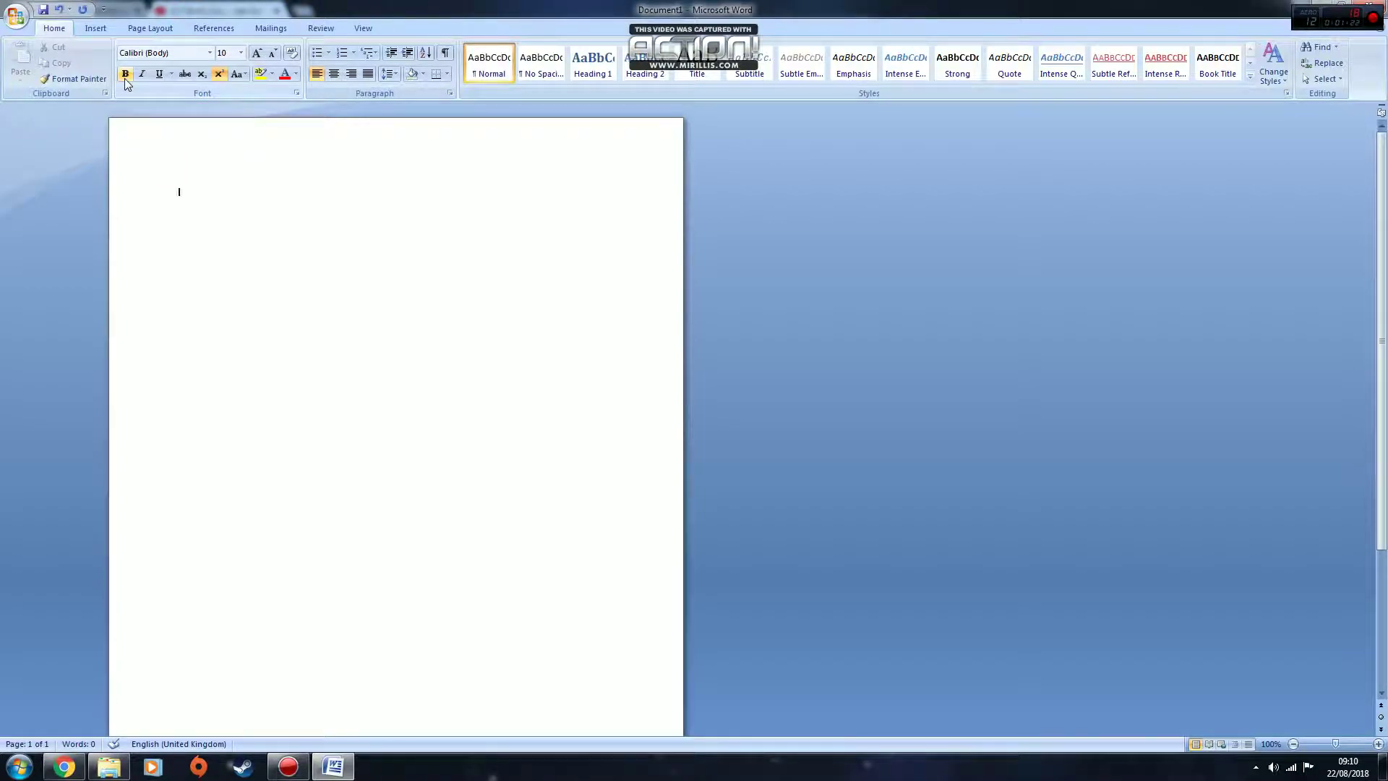
- Try bold formatting by entering the sample text "dsfdsfsdf" on the blank page and deleting it
type("dsfdsfsdf")
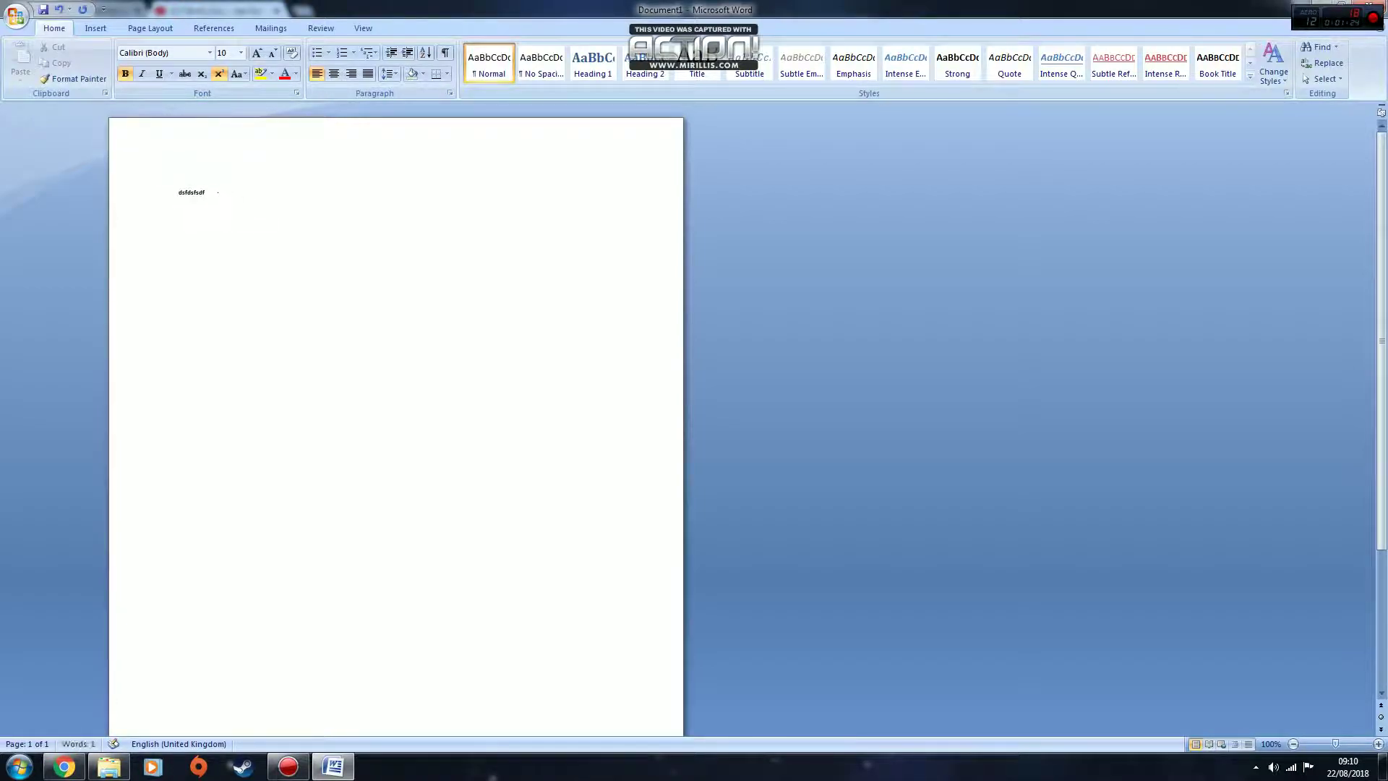
key("BackSpace")
key("BackSpace")
key("BackSpace")
key("BackSpace")
key("BackSpace")
key("BackSpace")
key("BackSpace")
key("BackSpace")
key("BackSpace")
- Set the font size to 20 and return to the start of the blank page
left_click(236, 54)
type("15")
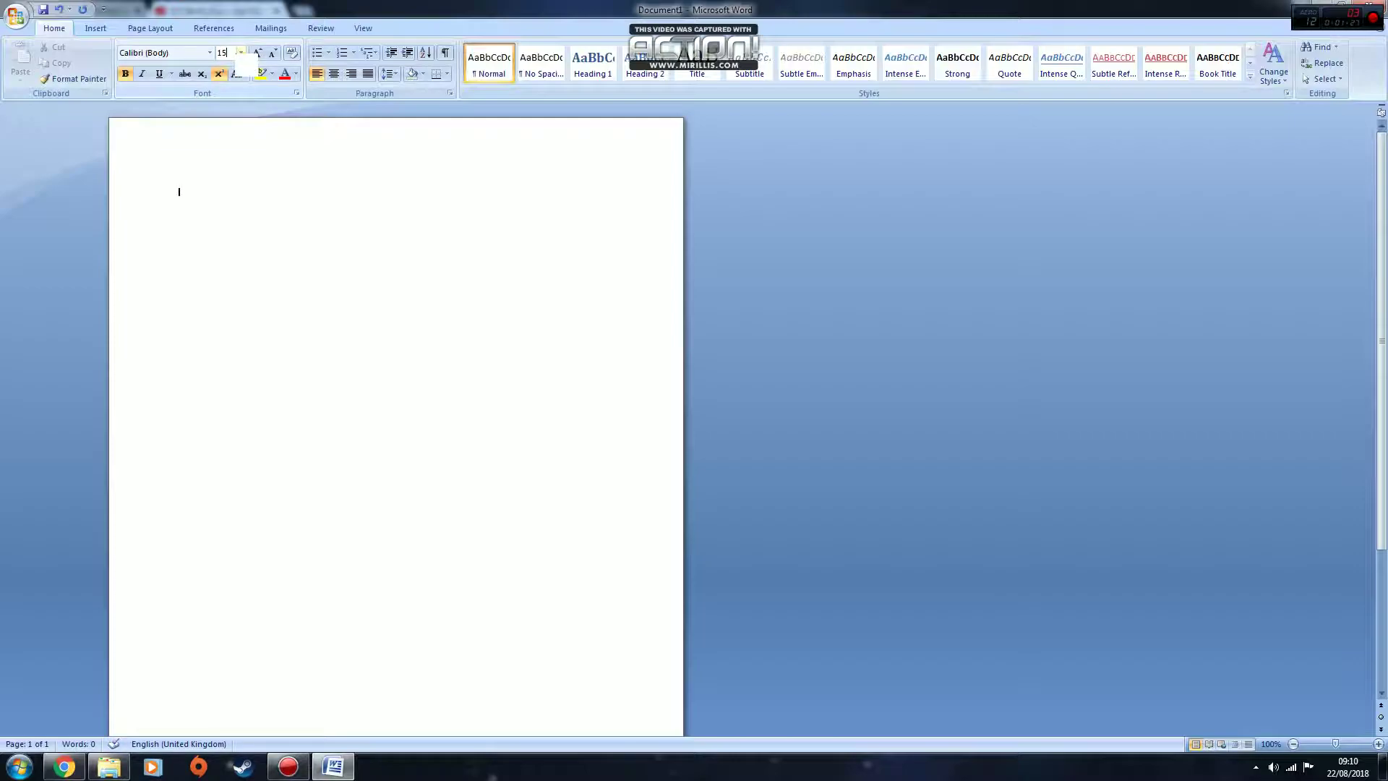
key("BackSpace")
key("BackSpace")
type("20")
left_click(182, 216)
- Toggle bold, enter the sample text "sdadsadasdsad" and delete it
left_click(126, 74)
type("sdadsadasdsad")
key("BackSpace")
key("BackSpace")
key("BackSpace")
key("BackSpace")
key("BackSpace")
key("BackSpace")
key("BackSpace")
key("BackSpace")
key("BackSpace")
key("BackSpace")
key("BackSpace")
key("BackSpace")
key("BackSpace")
- Toggle bold again, enter the sample text "sadsdadad" and clear it from the page
key("ctrl+b")
type("sadsdadad")
key("BackSpace")
key("BackSpace")
key("BackSpace")
key("BackSpace")
key("BackSpace")
key("BackSpace")
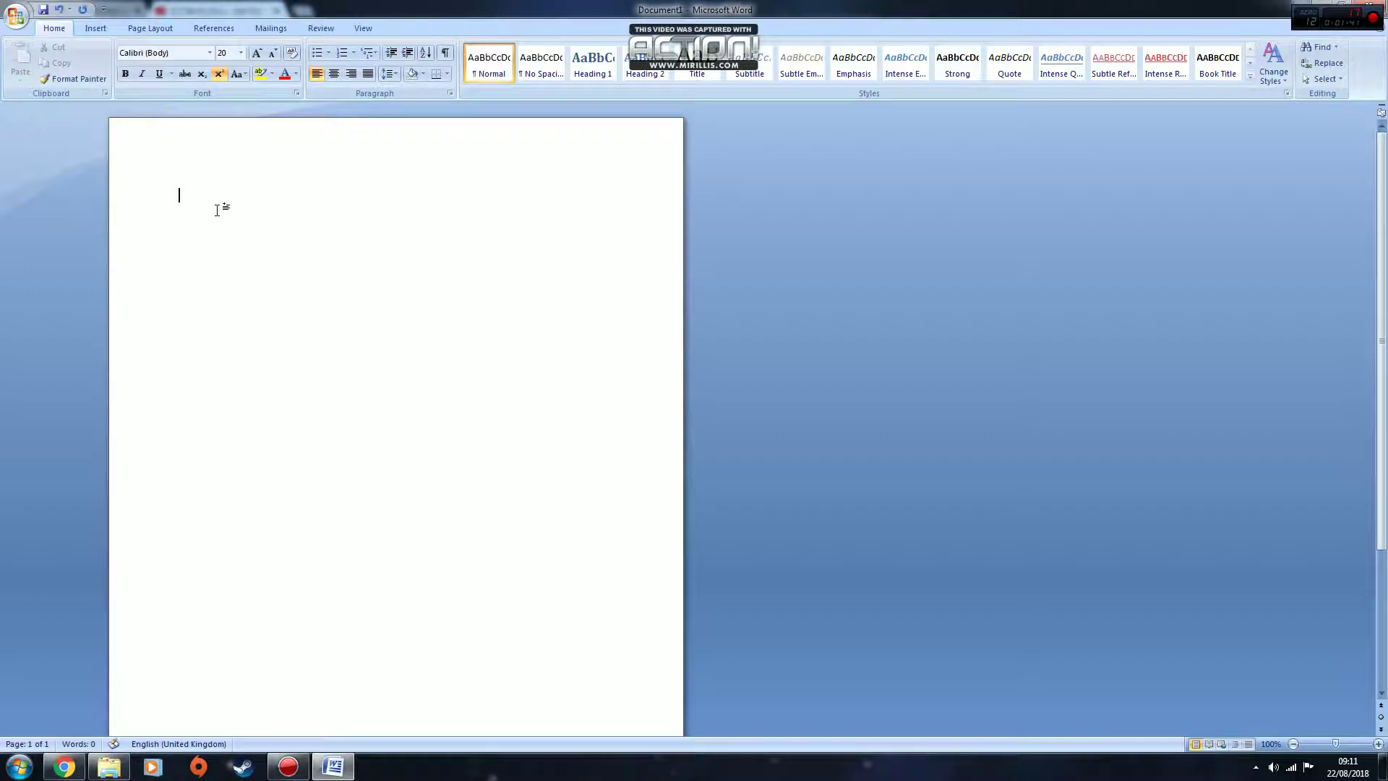
- Try italic formatting on the sample text "asjhdasjkdhsajdhkjhsajkdhkjash", delete the text and switch italic off
left_click(142, 76)
type("asjhdasjkdhsajdhkjhsajkdhkjash")
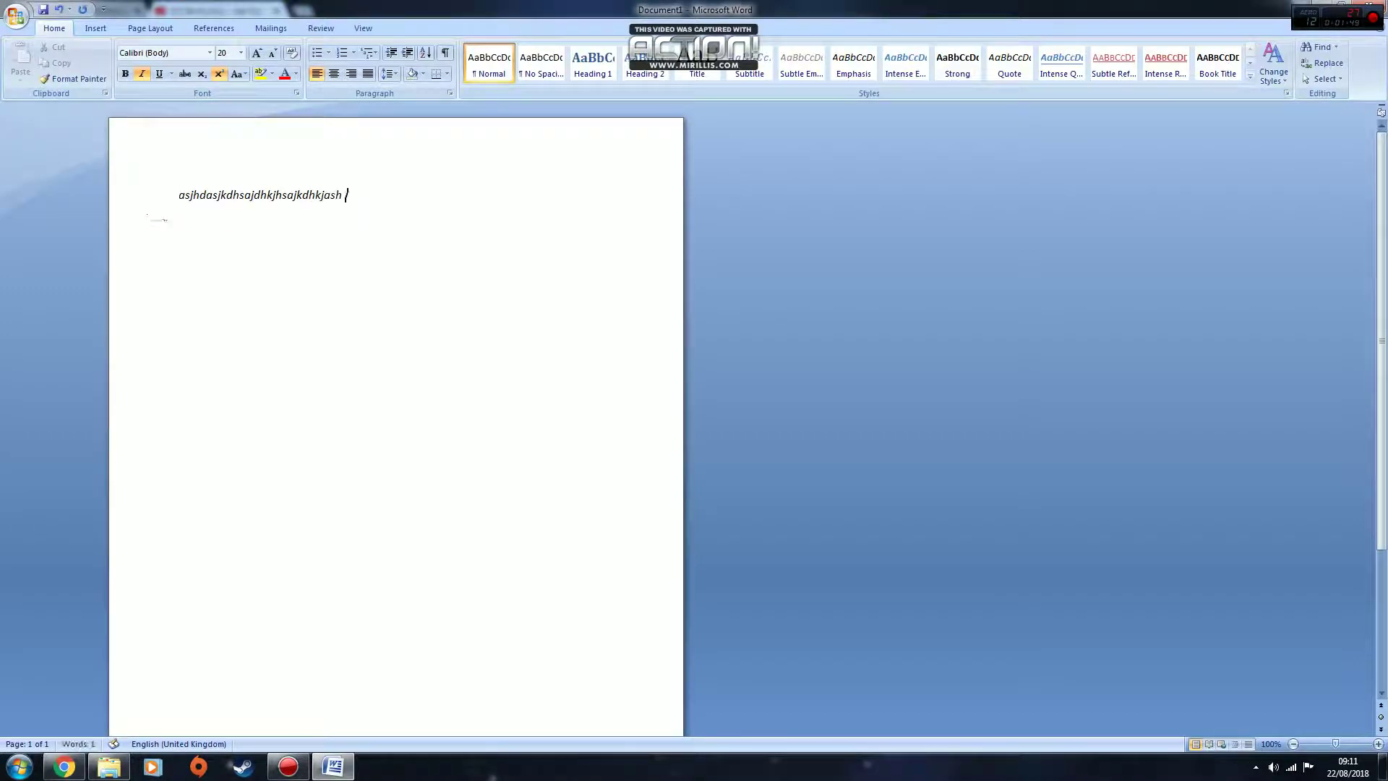
key("BackSpace")
key("BackSpace")
key("BackSpace")
key("BackSpace")
key("BackSpace")
key("BackSpace")
key("BackSpace")
key("BackSpace")
key("BackSpace")
key("BackSpace")
key("BackSpace")
key("BackSpace")
key("BackSpace")
key("BackSpace")
key("BackSpace")
key("BackSpace")
key("BackSpace")
key("BackSpace")
key("BackSpace")
key("BackSpace")
left_click(141, 74)
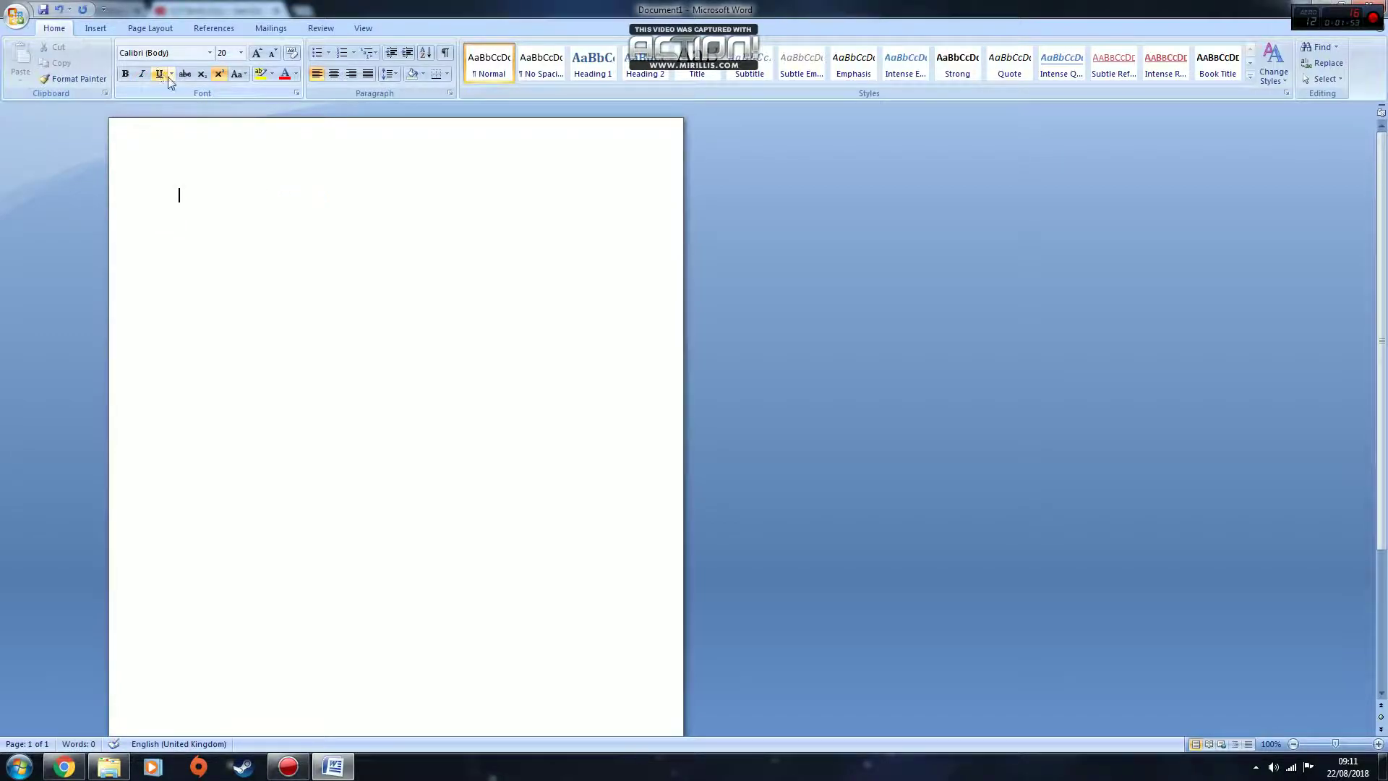
- Try underlining on the sample text "sadsadasdsadsada", delete the text and switch underline off
left_click(160, 75)
type("sadsadasdsadsada")
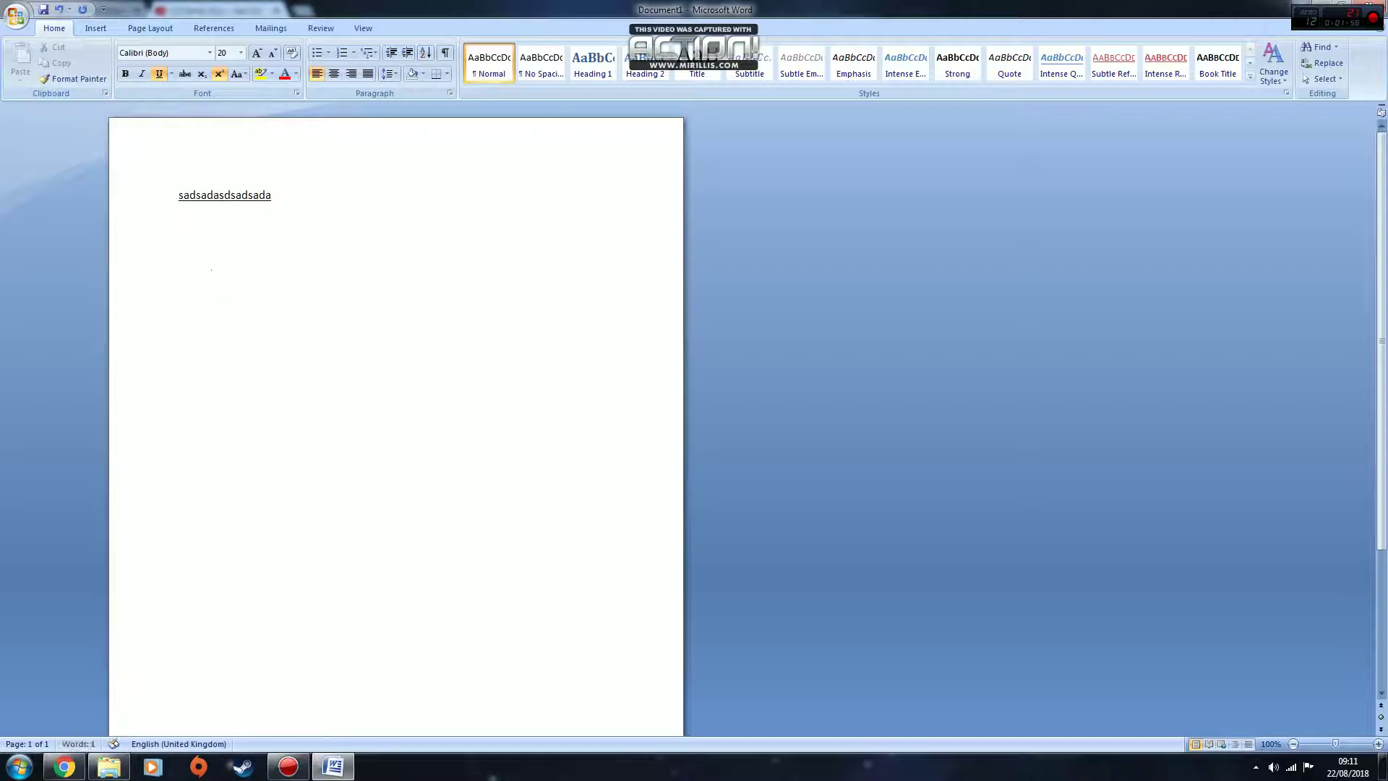
key("BackSpace")
key("BackSpace")
key("BackSpace")
key("BackSpace")
key("BackSpace")
key("BackSpace")
key("BackSpace")
key("BackSpace")
key("BackSpace")
key("BackSpace")
key("BackSpace")
key("BackSpace")
key("BackSpace")
key("BackSpace")
key("BackSpace")
key("BackSpace")
left_click(158, 74)
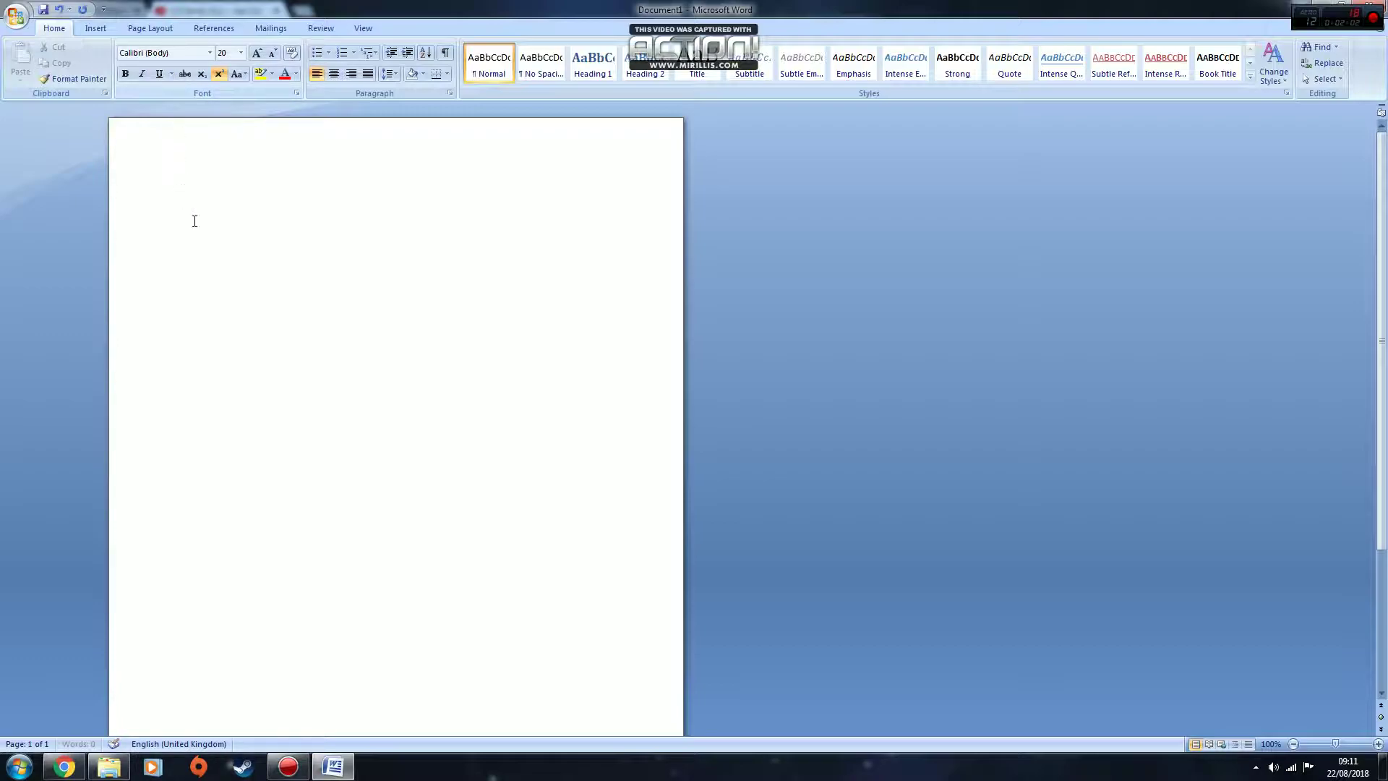
- Try subscript formatting by entering the sample text "sad" and deleting it
left_click(202, 76)
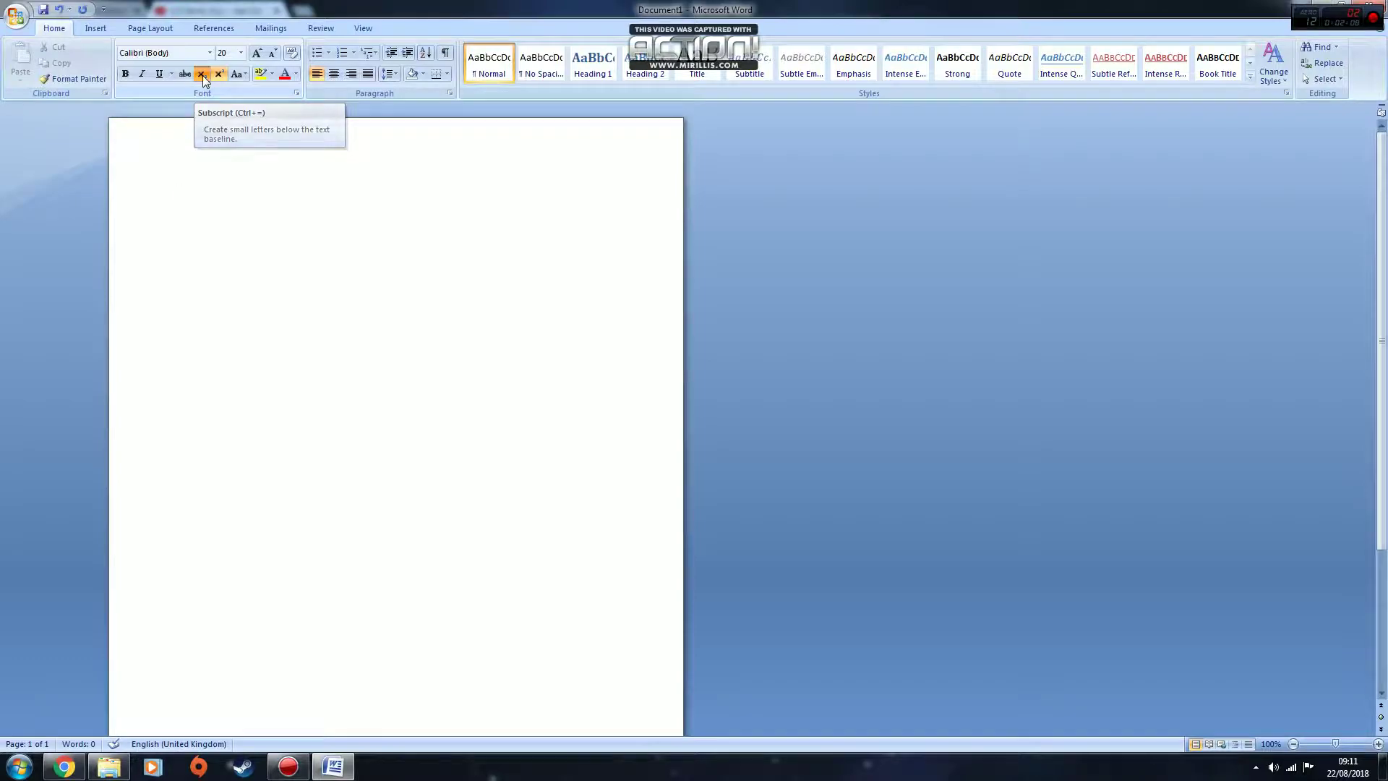
type("sad")
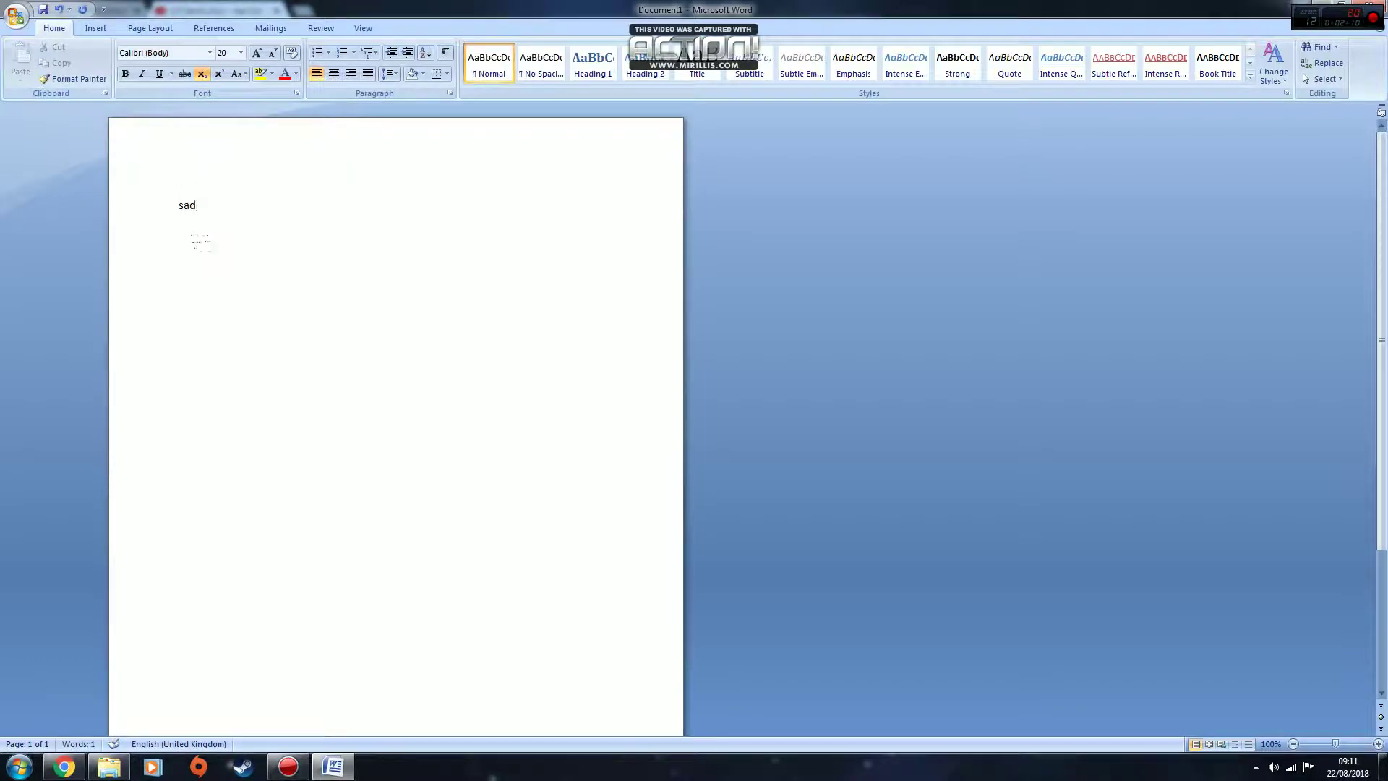
key("BackSpace")
key("BackSpace")
- Try a normal "S" followed by subscript "sadsa", clear the sample text and switch subscript off
left_click(203, 75)
type("S")
left_click(203, 75)
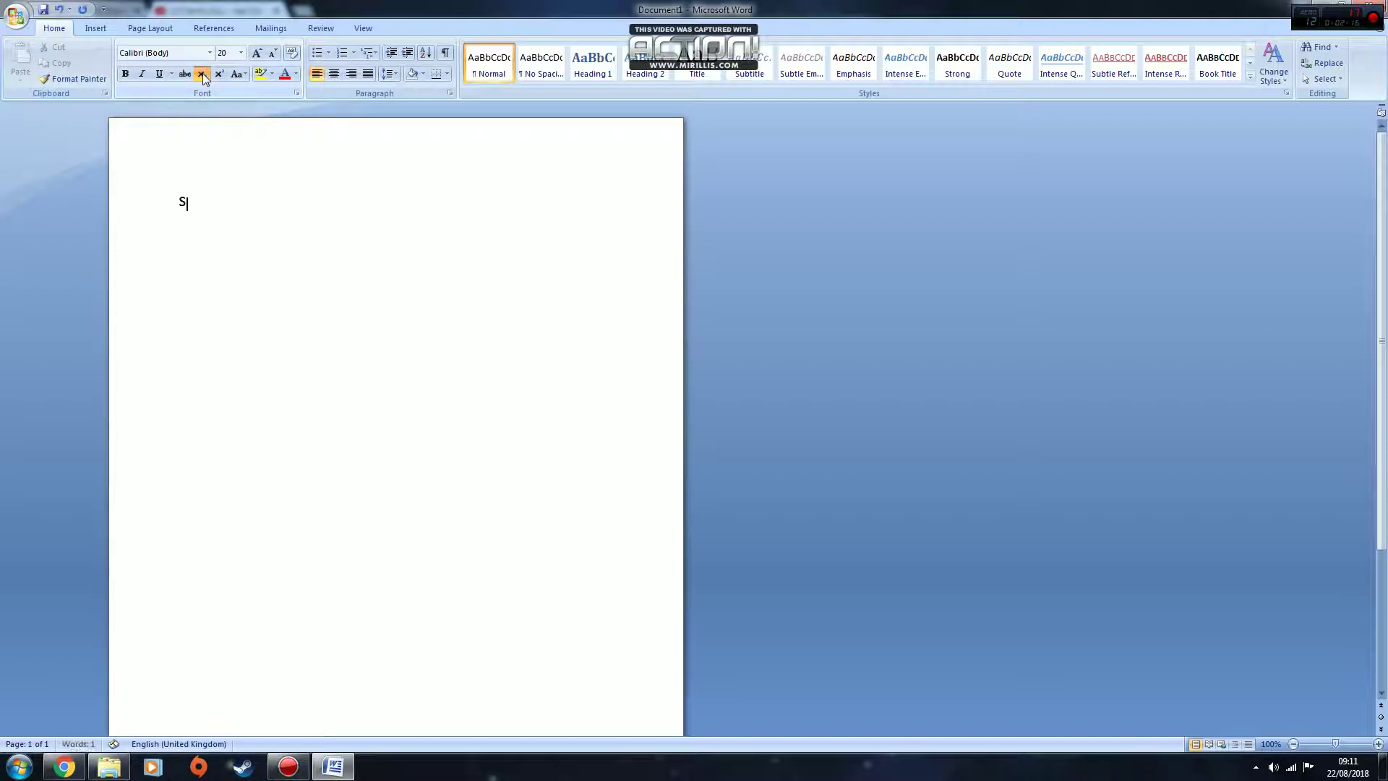
type("sadsa")
key("BackSpace")
key("BackSpace")
key("BackSpace")
left_click(201, 74)
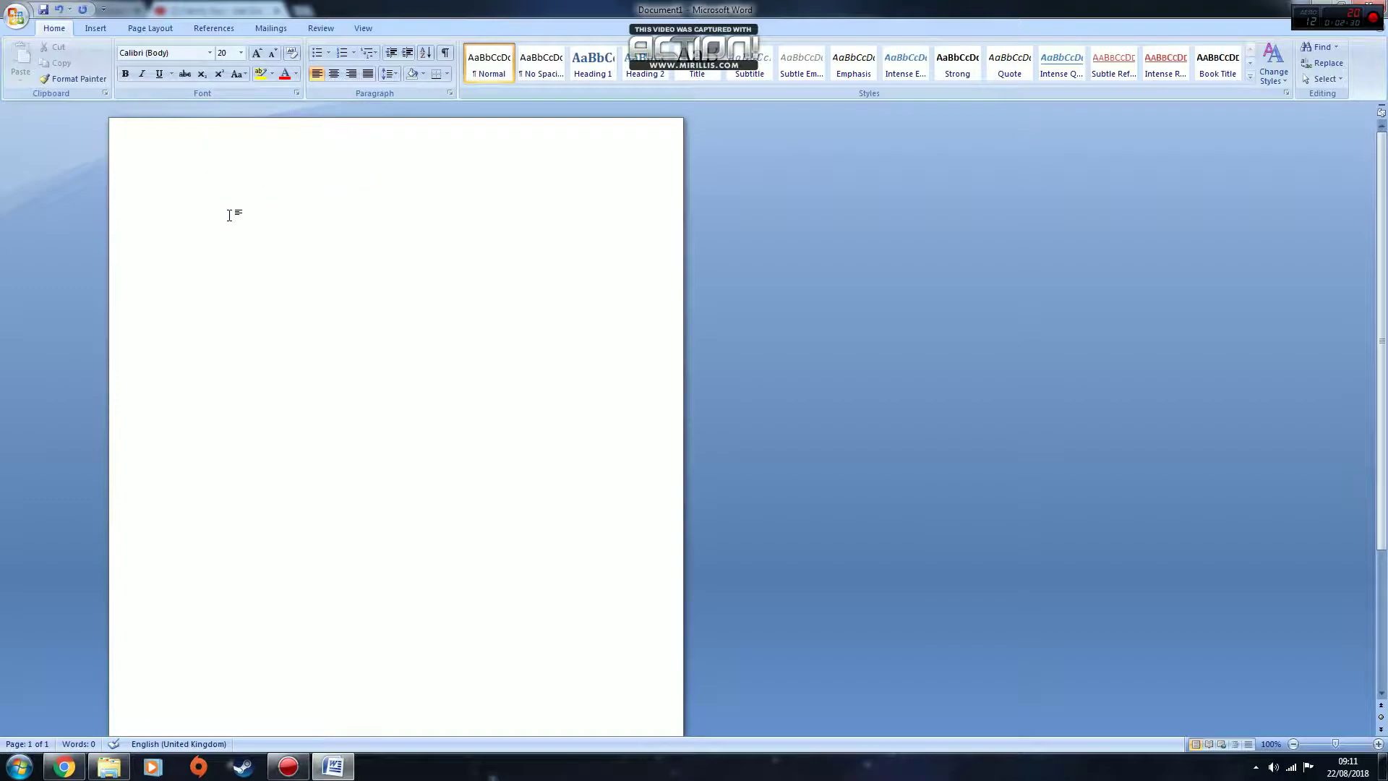
- Write "6th" with the "th" in superscript and delete the sample, leaving superscript on
type("6th")
key("BackSpace")
key("BackSpace")
left_click(216, 73)
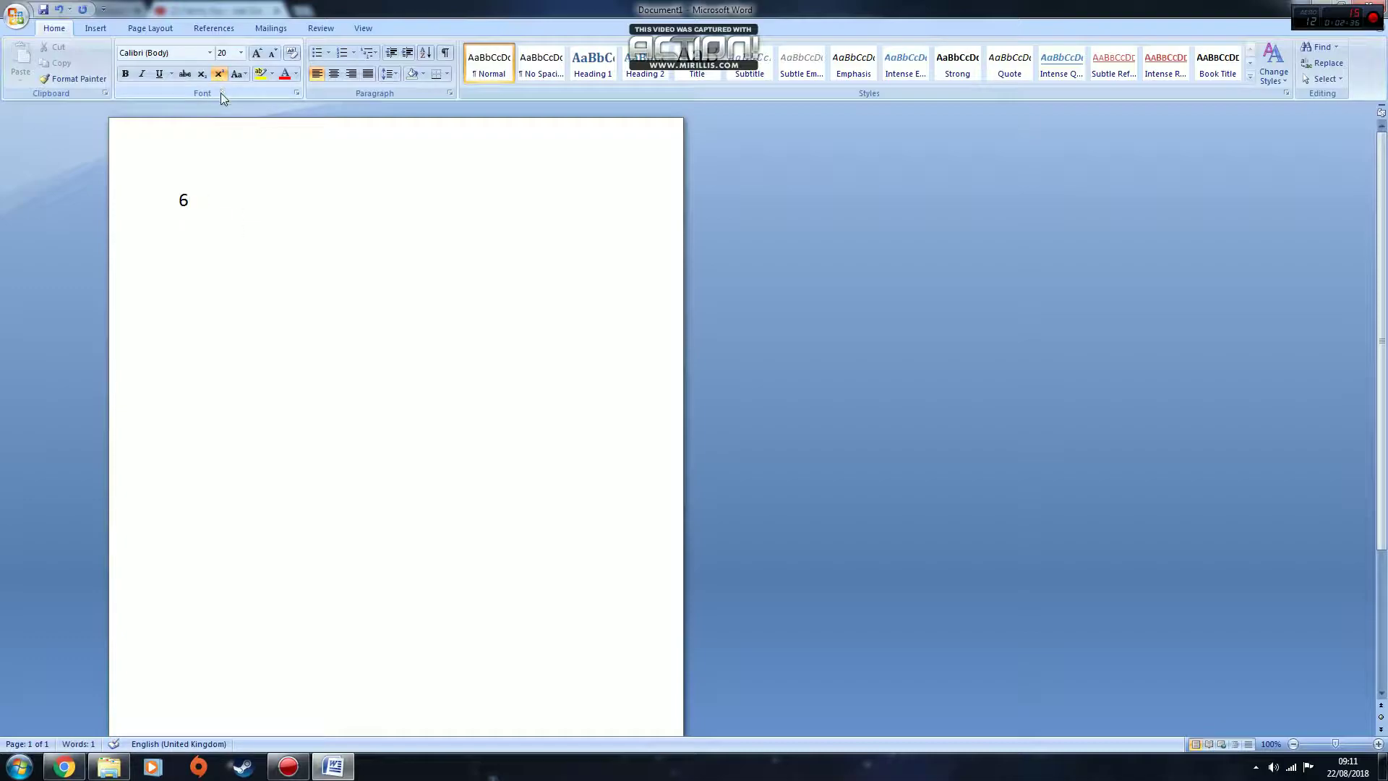
type("th")
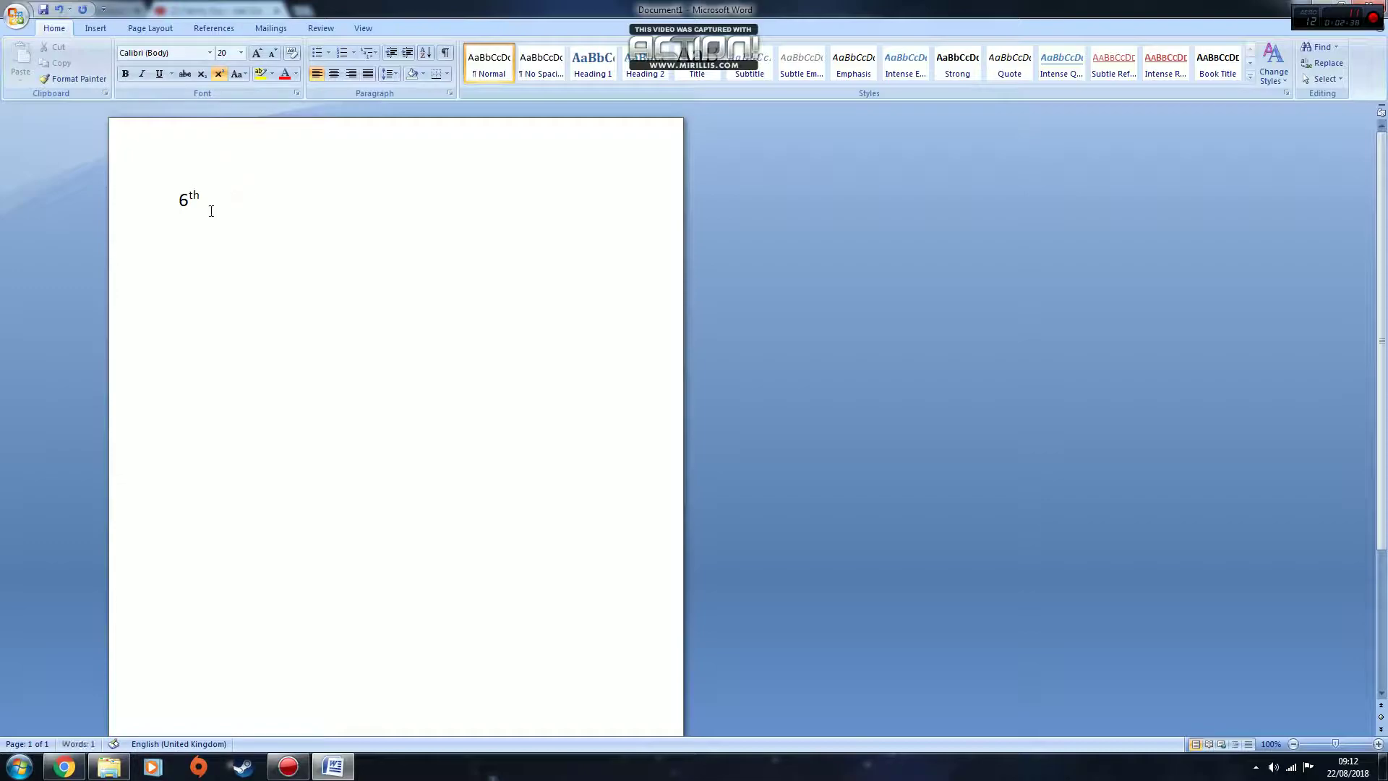
key("BackSpace")
key("BackSpace")
- Try font size 72 on the sample text "fdgdfgd" and delete the text
left_click(241, 55)
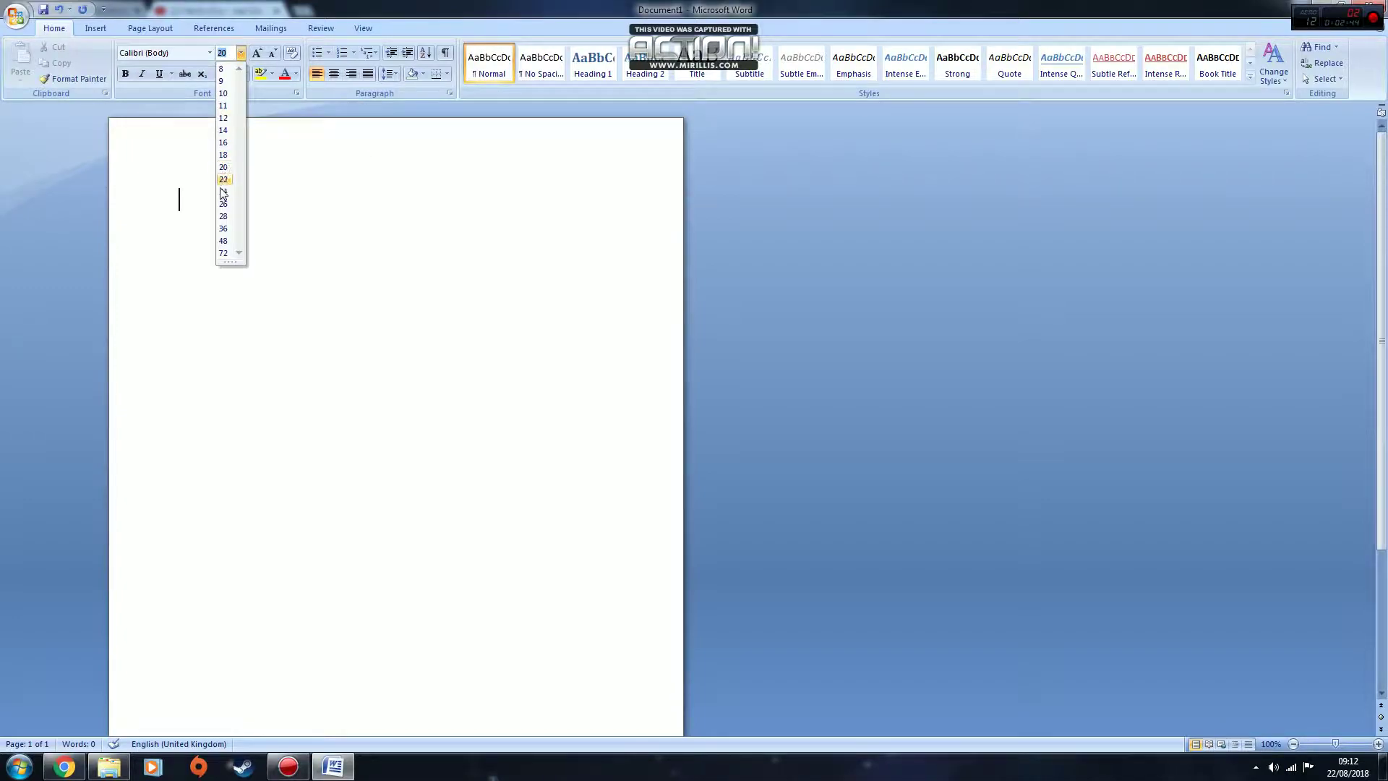
left_click(225, 250)
type("fdgdfgd")
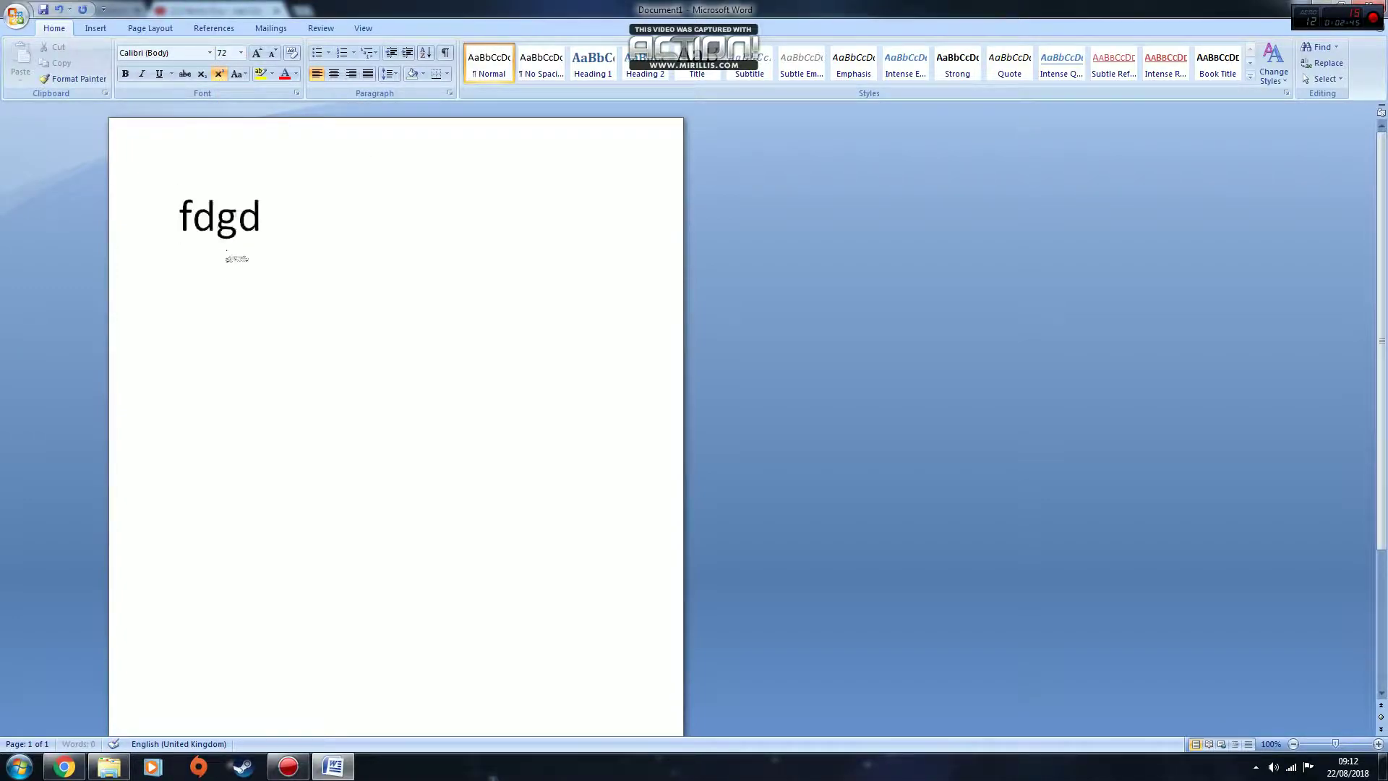
key("BackSpace")
key("BackSpace")
key("BackSpace")
key("BackSpace")
key("BackSpace")
key("BackSpace")
key("BackSpace")
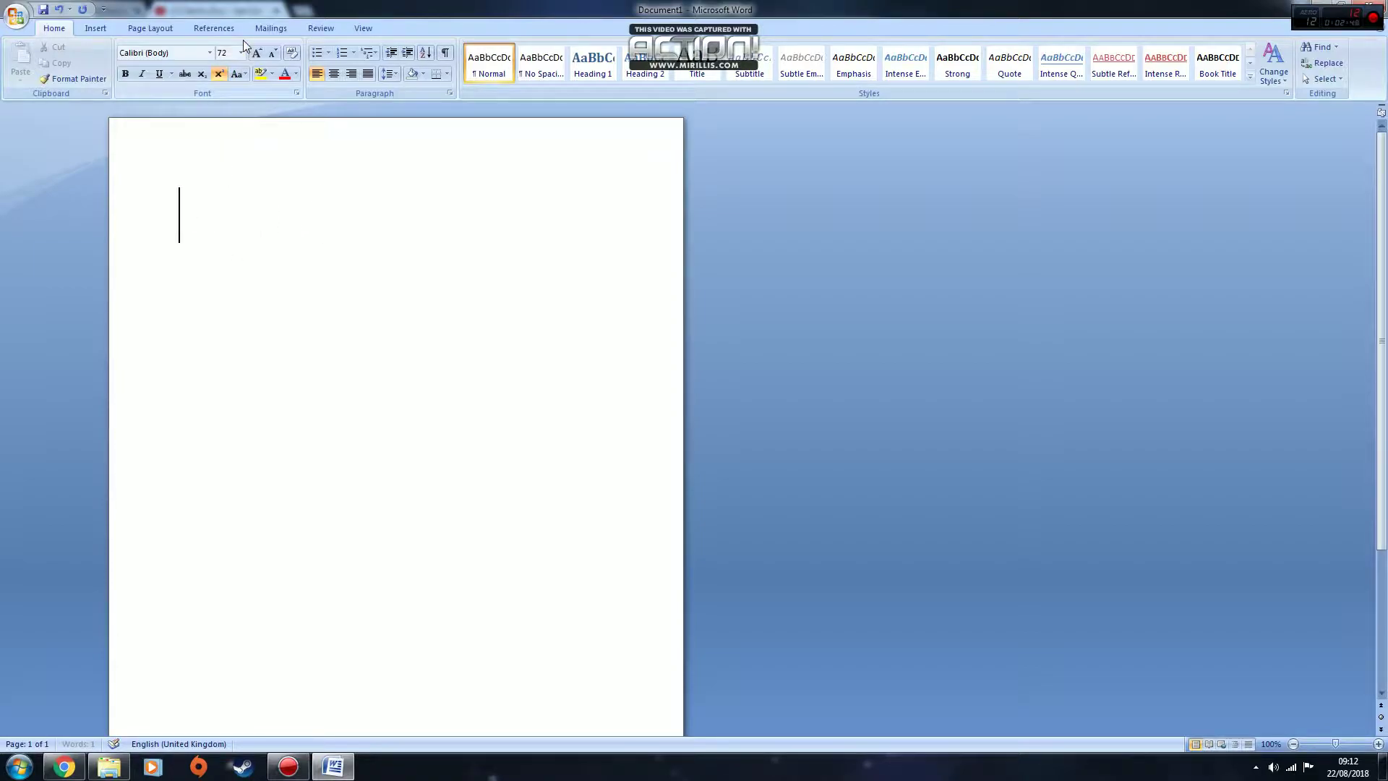
- Set the font size to 12, test it with the sample text "dfdsfsdf" and delete that text
left_click(242, 53)
left_click(224, 118)
type("dfds")
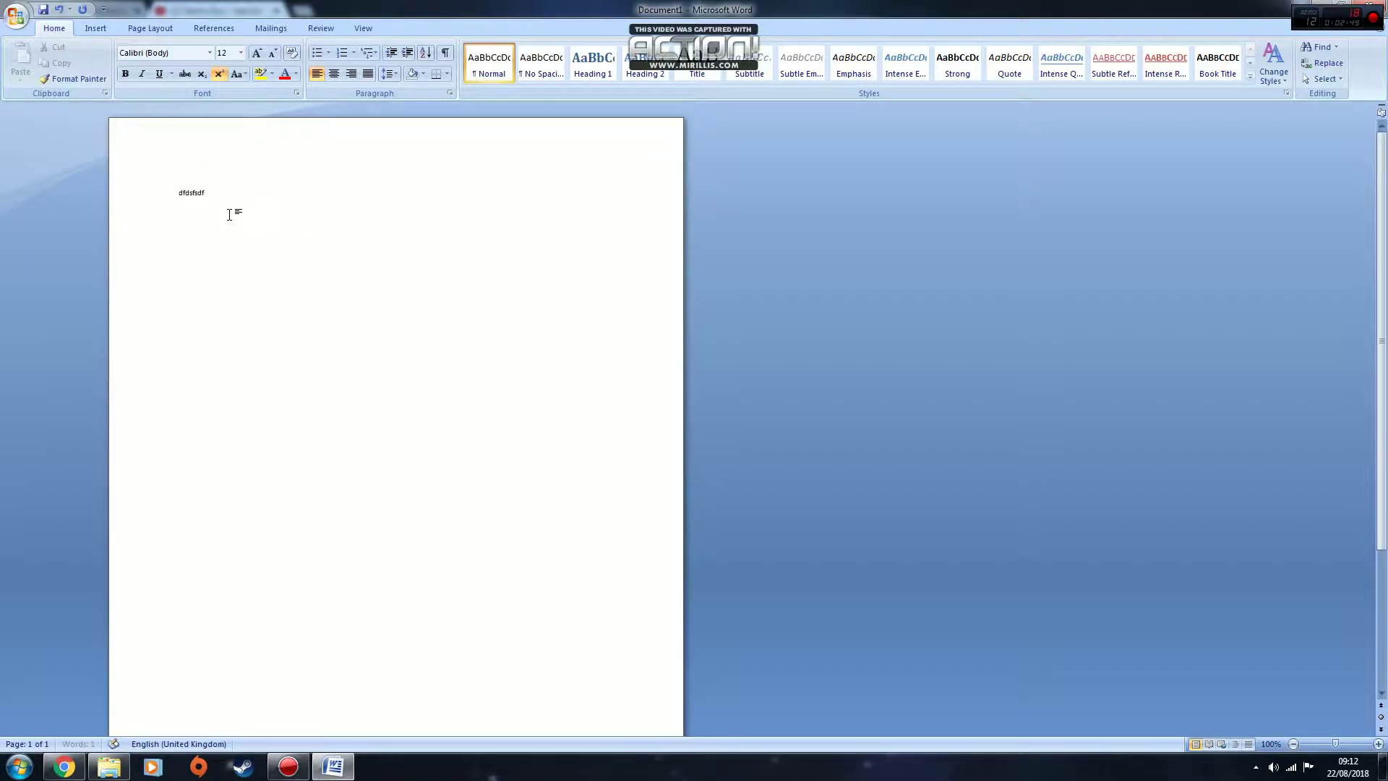
type("fsdf")
key("BackSpace")
key("BackSpace")
key("BackSpace")
key("BackSpace")
key("BackSpace")
key("BackSpace")
key("BackSpace")
key("BackSpace")
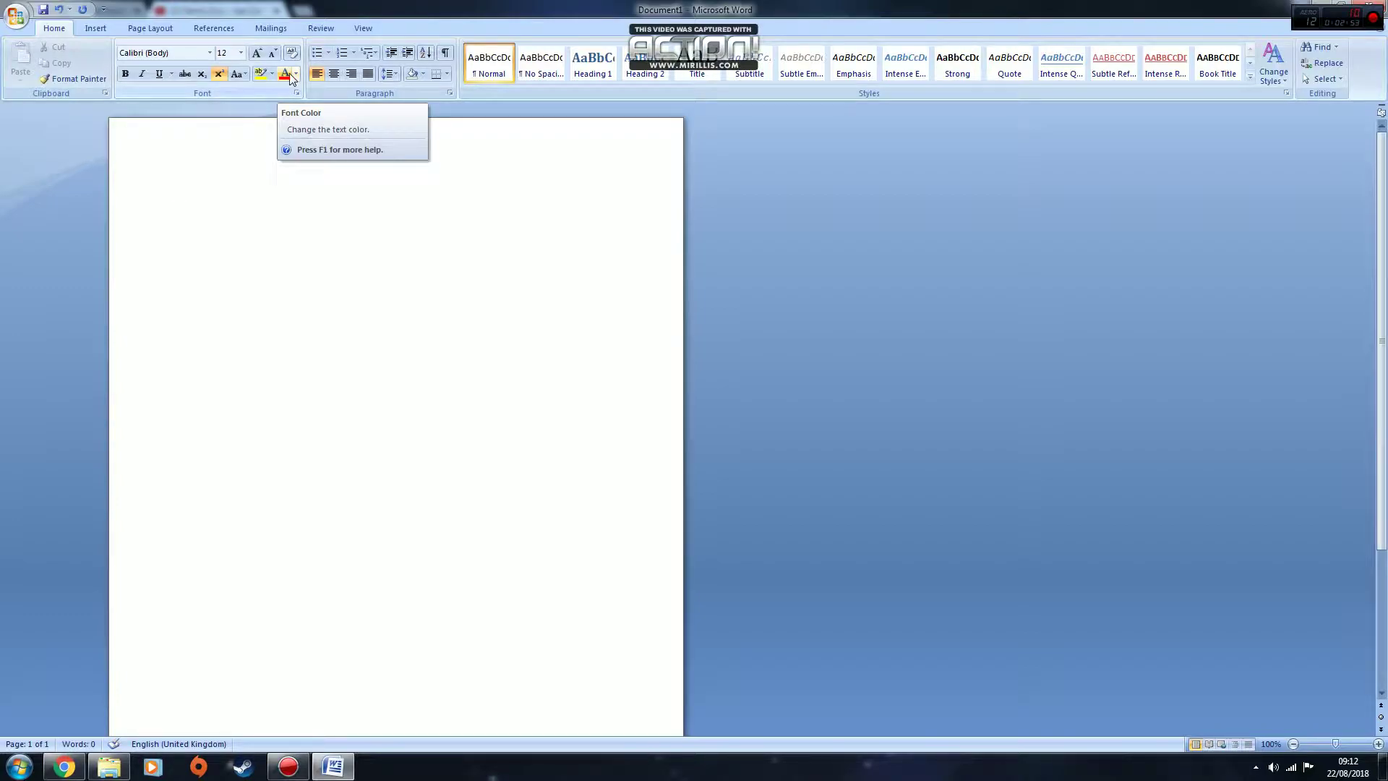
- Enter a line of random sample letters, set its font colour to black and delete the text
type("dsfdsfsdfdsfsdfdsfsdfsdf")
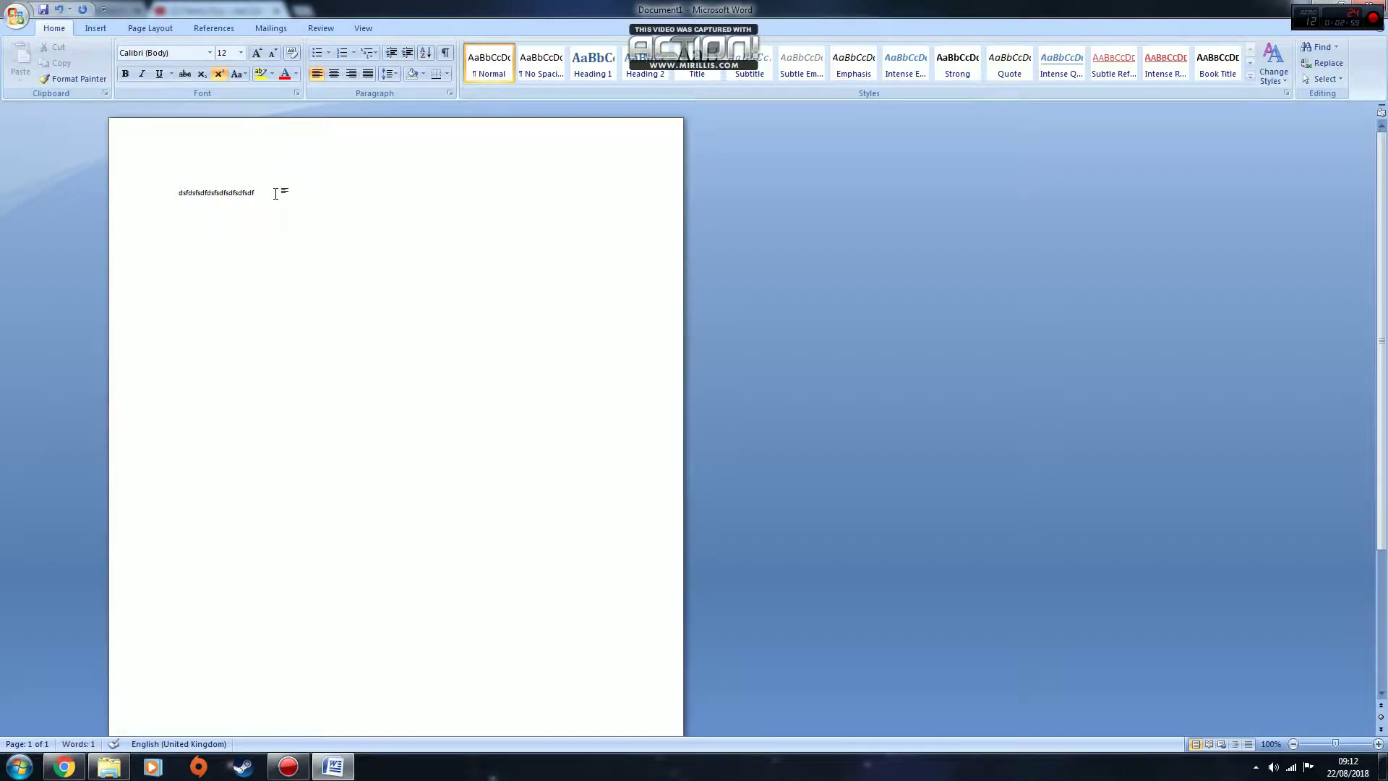
left_click_drag(275, 193, 175, 207)
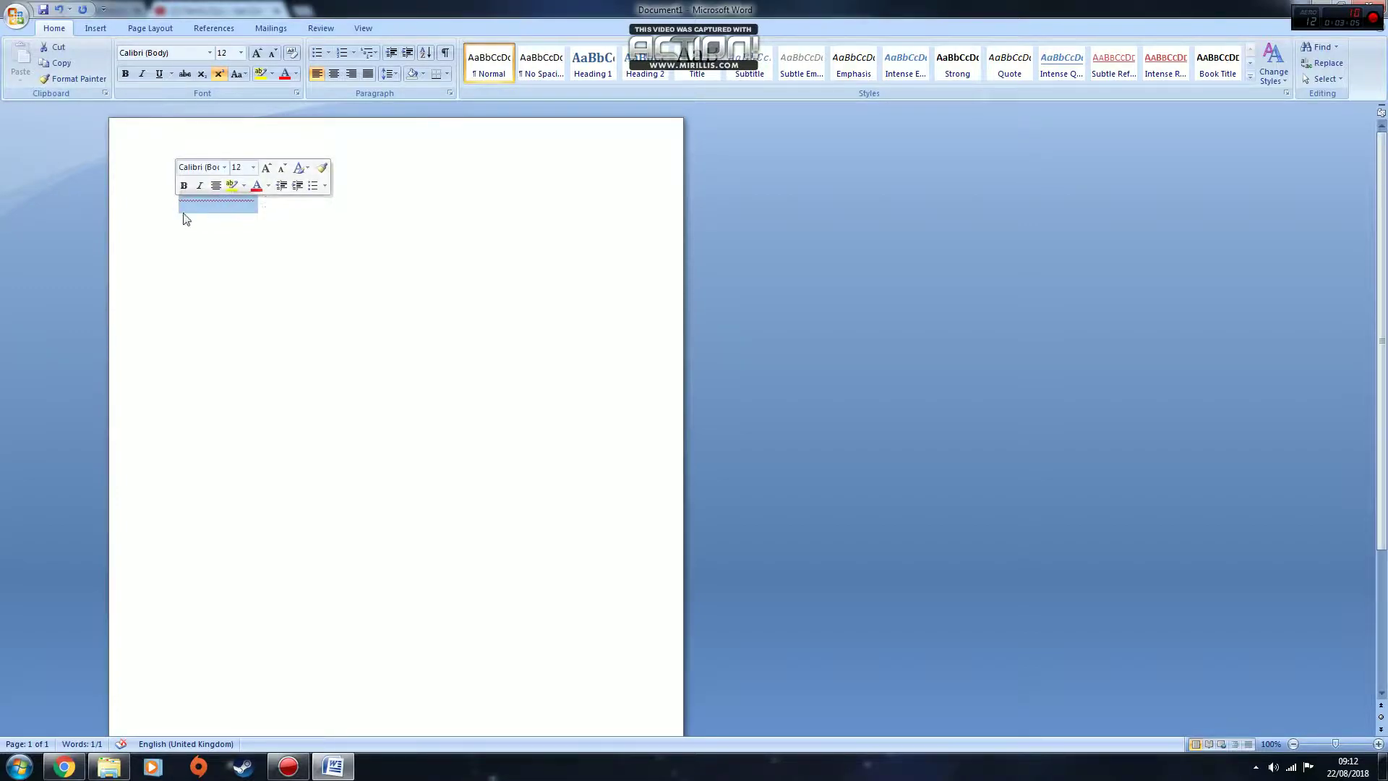
left_click(297, 74)
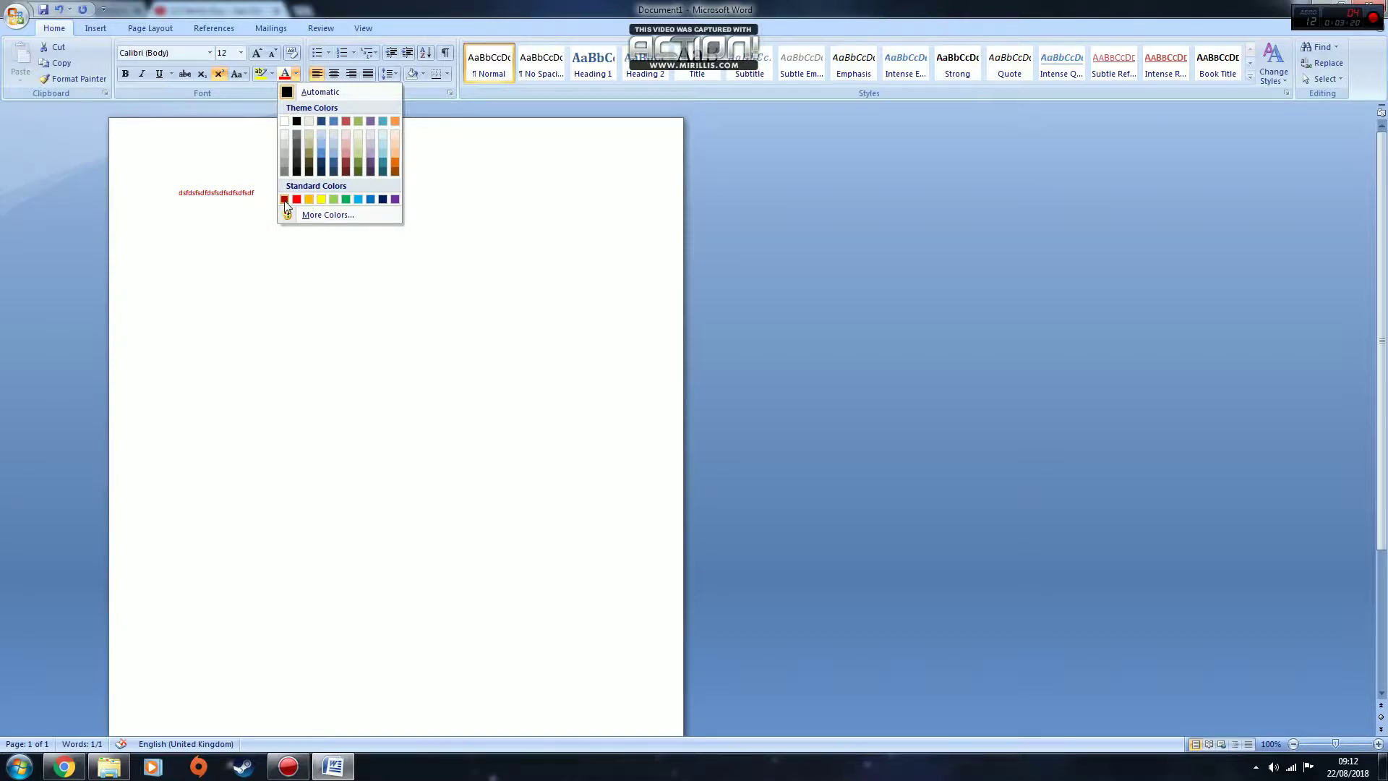
left_click(296, 121)
key("Delete")
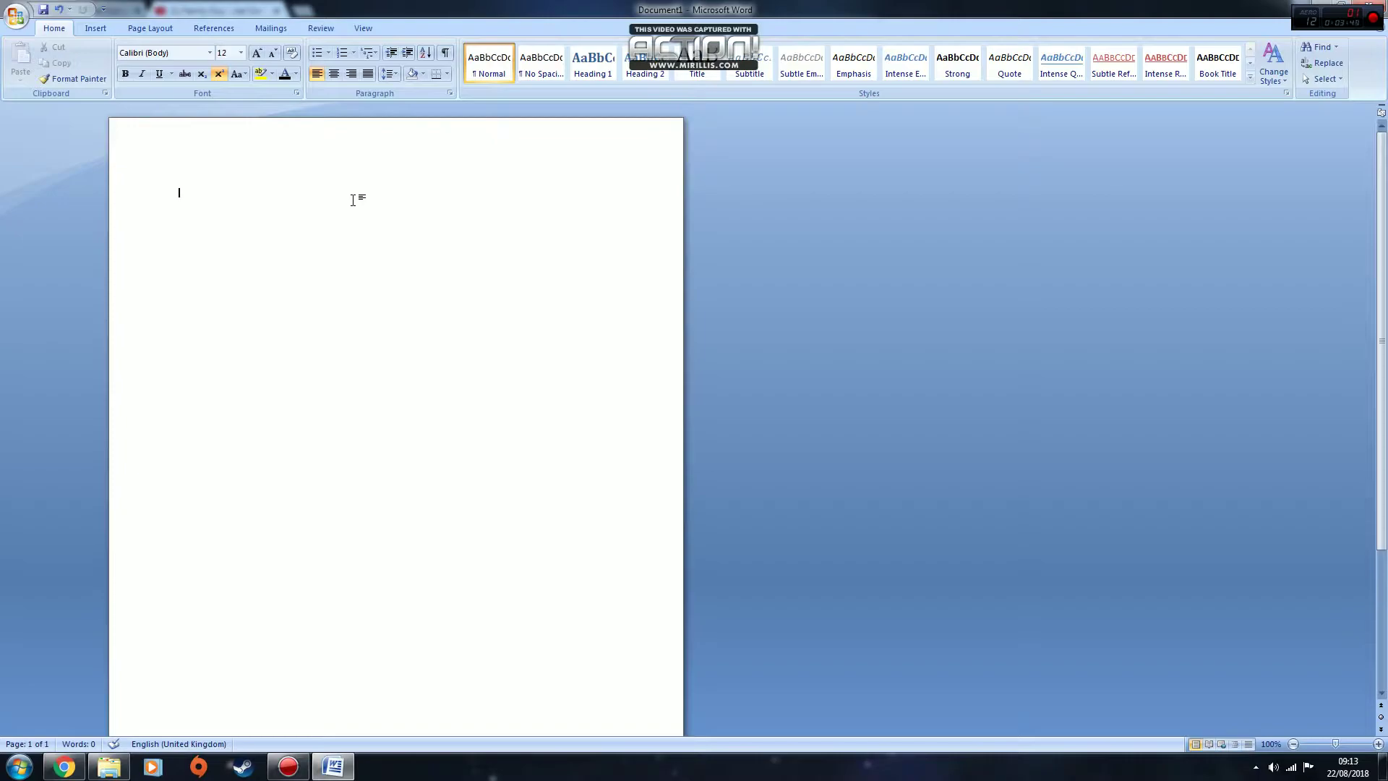
- Try undoing the typed sample texts "fsdfsdfsdf" and "ref", and briefly view the context options on the empty page
type("fsdfsdfsdf")
key("ctrl+z")
type("ref")
key("ctrl+shift+equal")
key("ctrl+z")
right_click(193, 194)
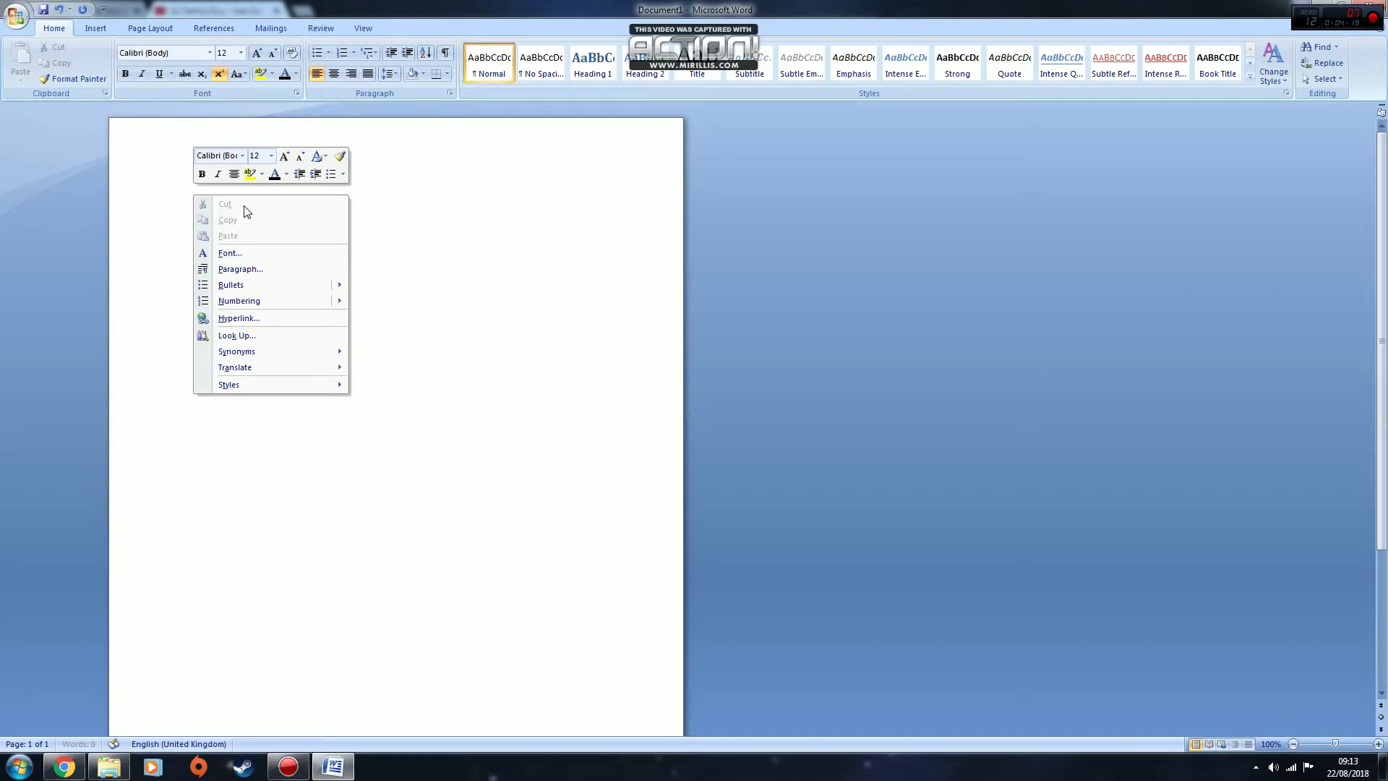
left_click(180, 213)
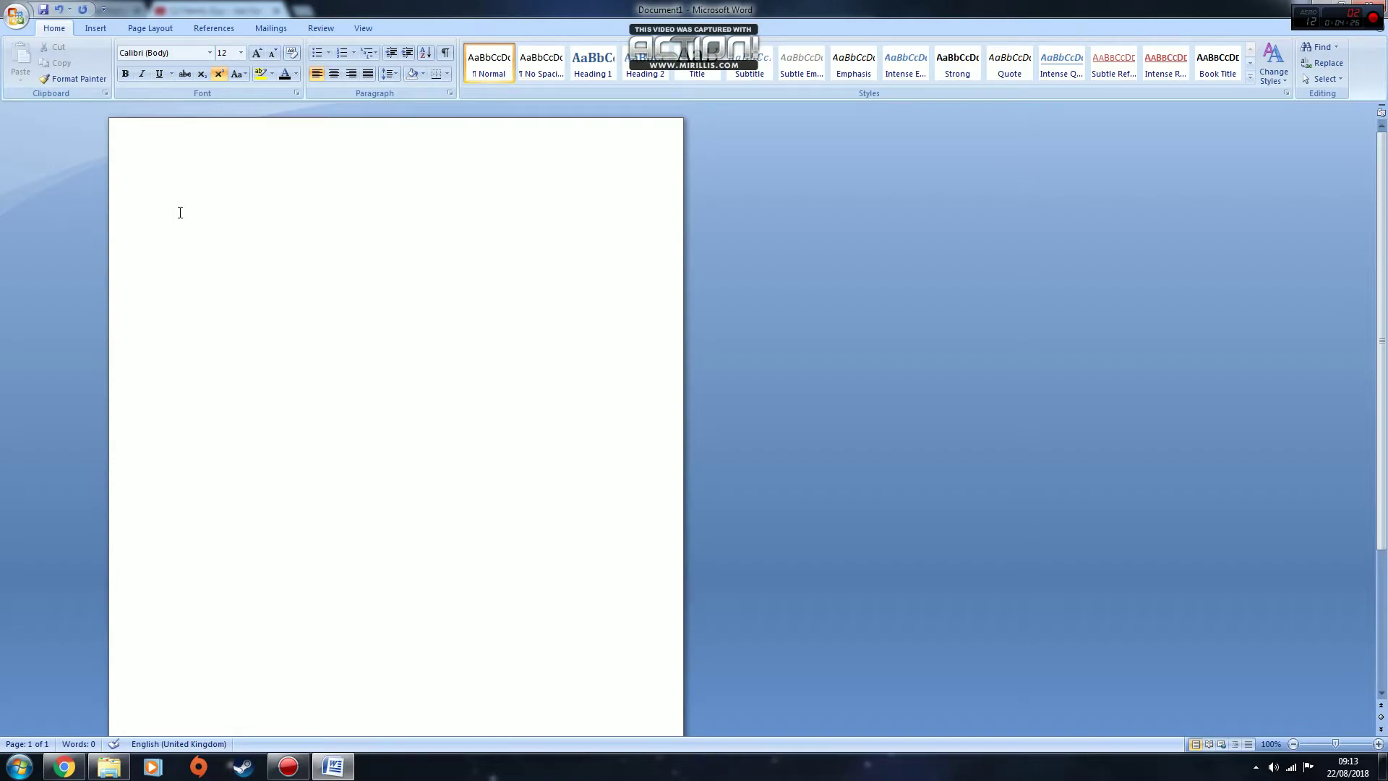
- Write the sample text "there are dfdfdf", erase it and briefly view the context options on the empty line
type("there are dfdfdf")
key("BackSpace")
key("BackSpace")
key("BackSpace")
key("BackSpace")
key("BackSpace")
key("BackSpace")
key("BackSpace")
key("BackSpace")
key("BackSpace")
key("BackSpace")
key("BackSpace")
key("BackSpace")
key("BackSpace")
key("BackSpace")
key("BackSpace")
key("BackSpace")
right_click(189, 196)
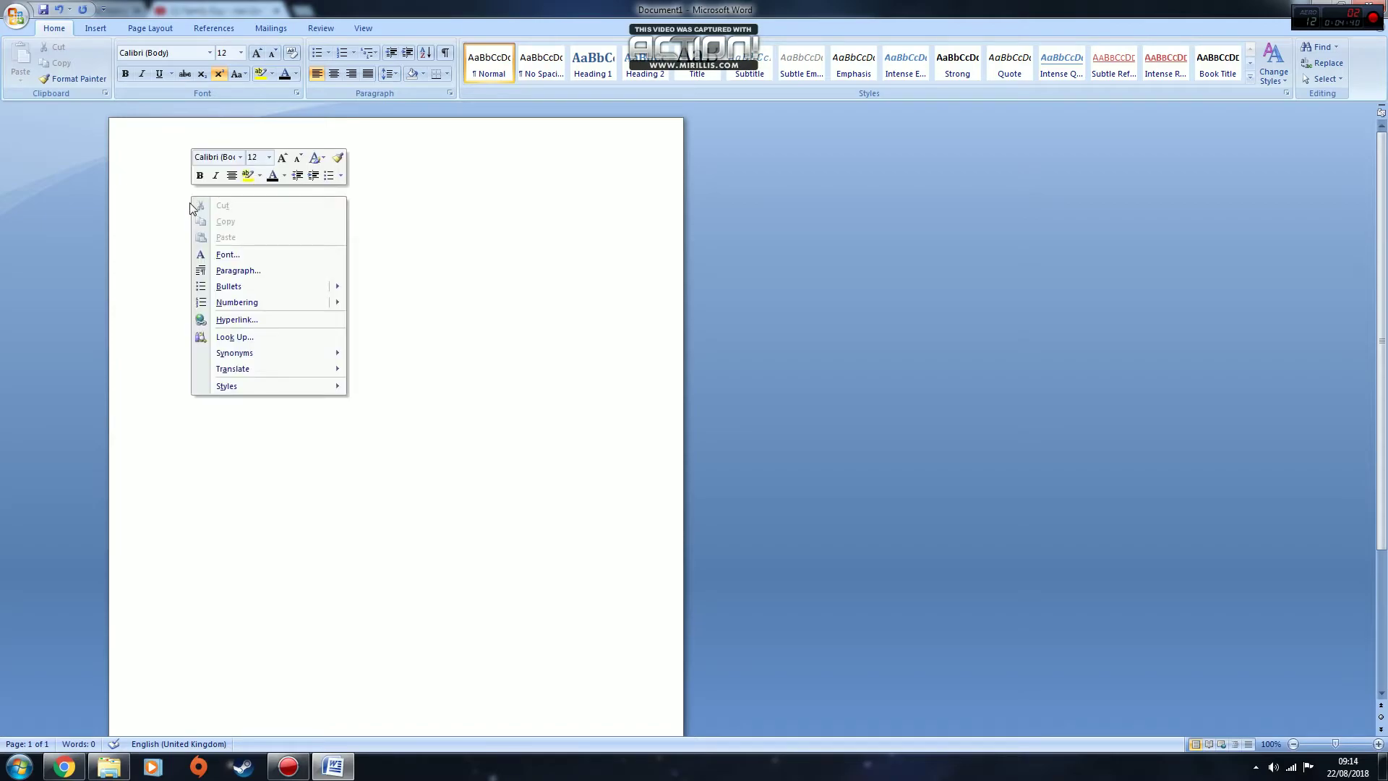
left_click(162, 203)
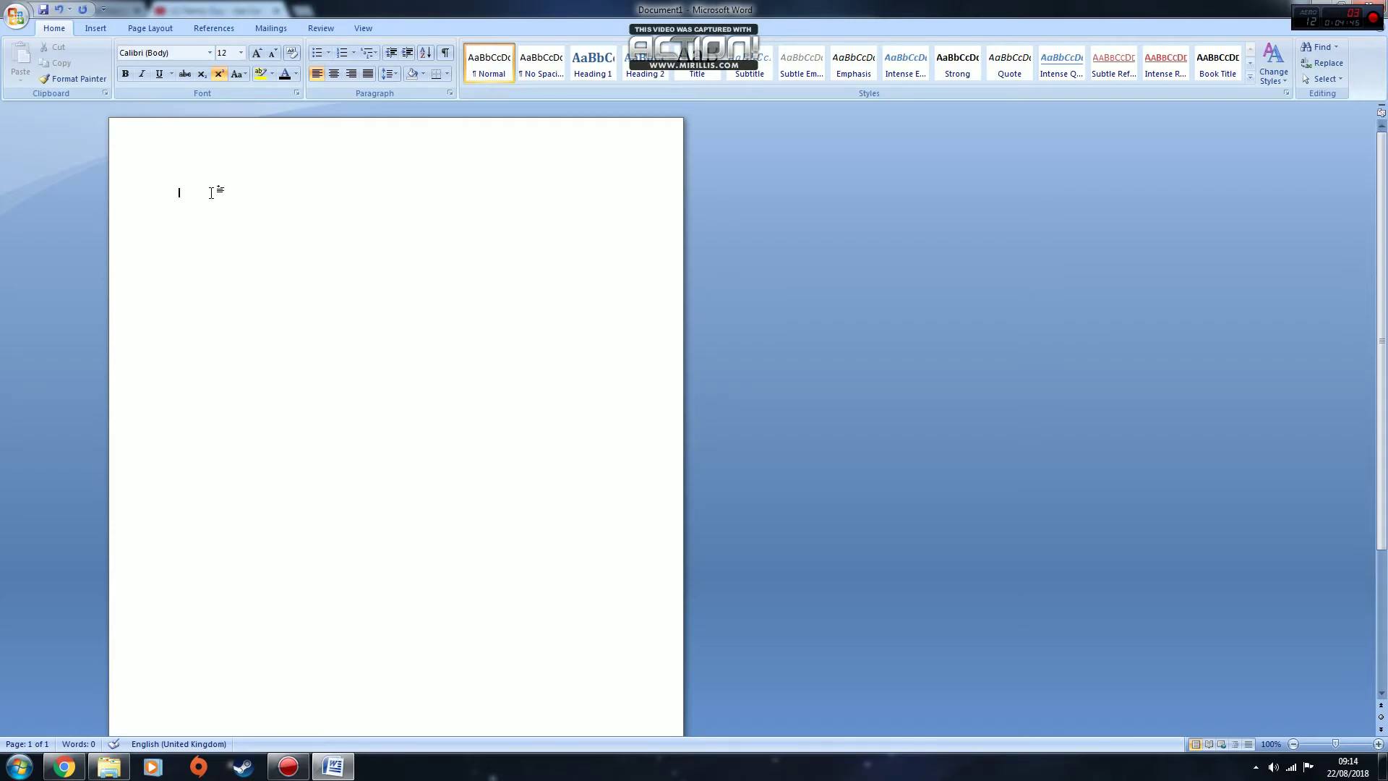
- Write "hdjskfhdsjf" with "a" on a new line below it and erase both lines
type("hdjskfhdsjf")
key("Return")
type("a")
key("BackSpace")
key("BackSpace")
key("BackSpace")
key("BackSpace")
key("BackSpace")
key("BackSpace")
key("BackSpace")
key("BackSpace")
key("BackSpace")
key("BackSpace")
key("BackSpace")
key("BackSpace")
key("BackSpace")
- Write the numbers 1, 2 and 3 on separate lines and erase them
type("1")
key("Return")
type("2")
key("Return")
type("3")
key("BackSpace")
key("BackSpace")
key("BackSpace")
key("BackSpace")
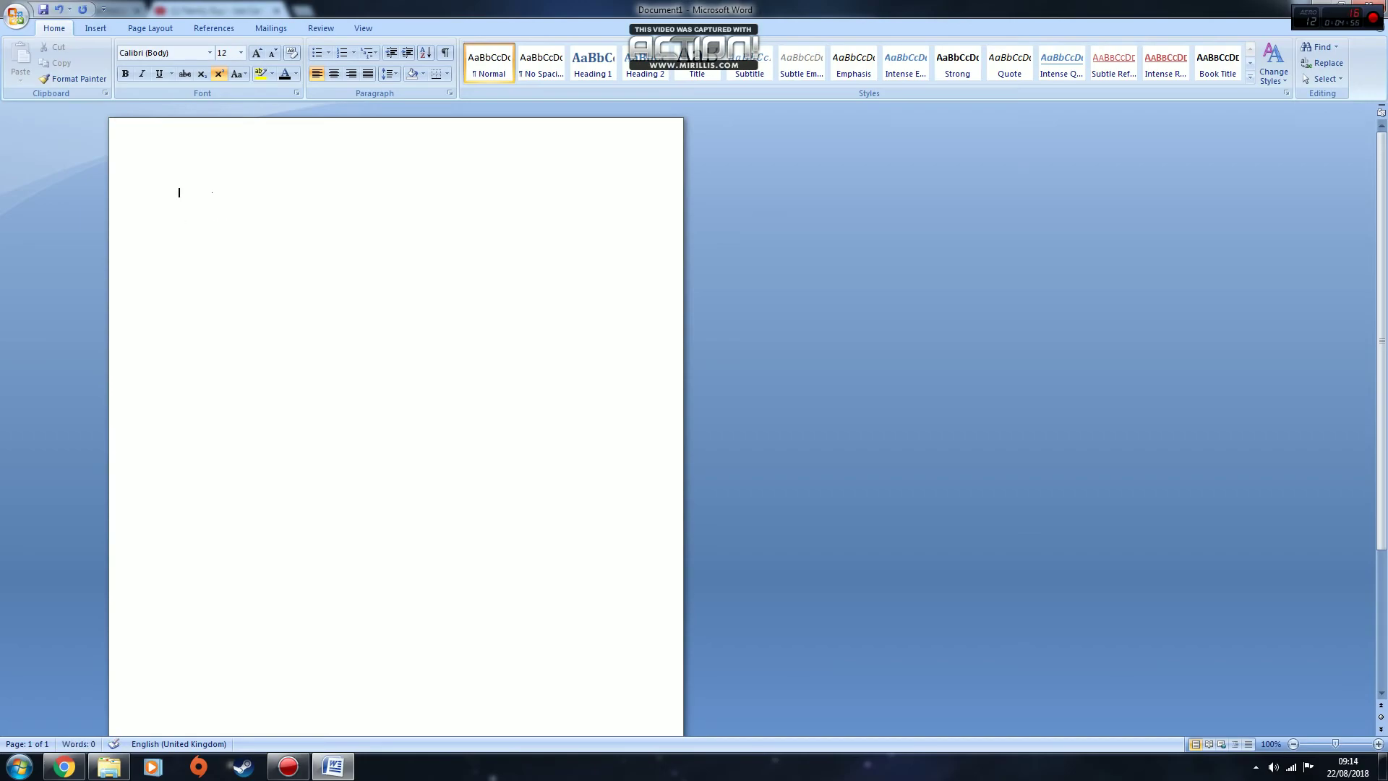